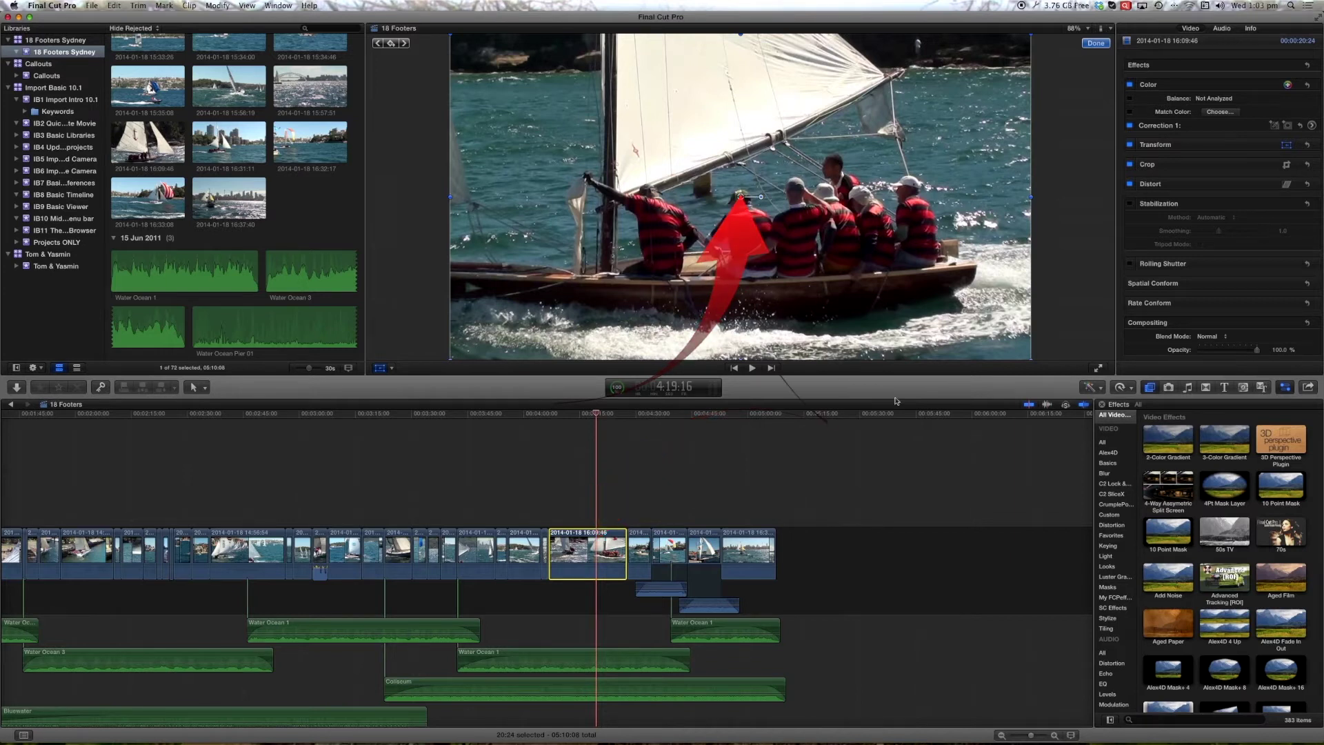
pyautogui.click(1030, 412)
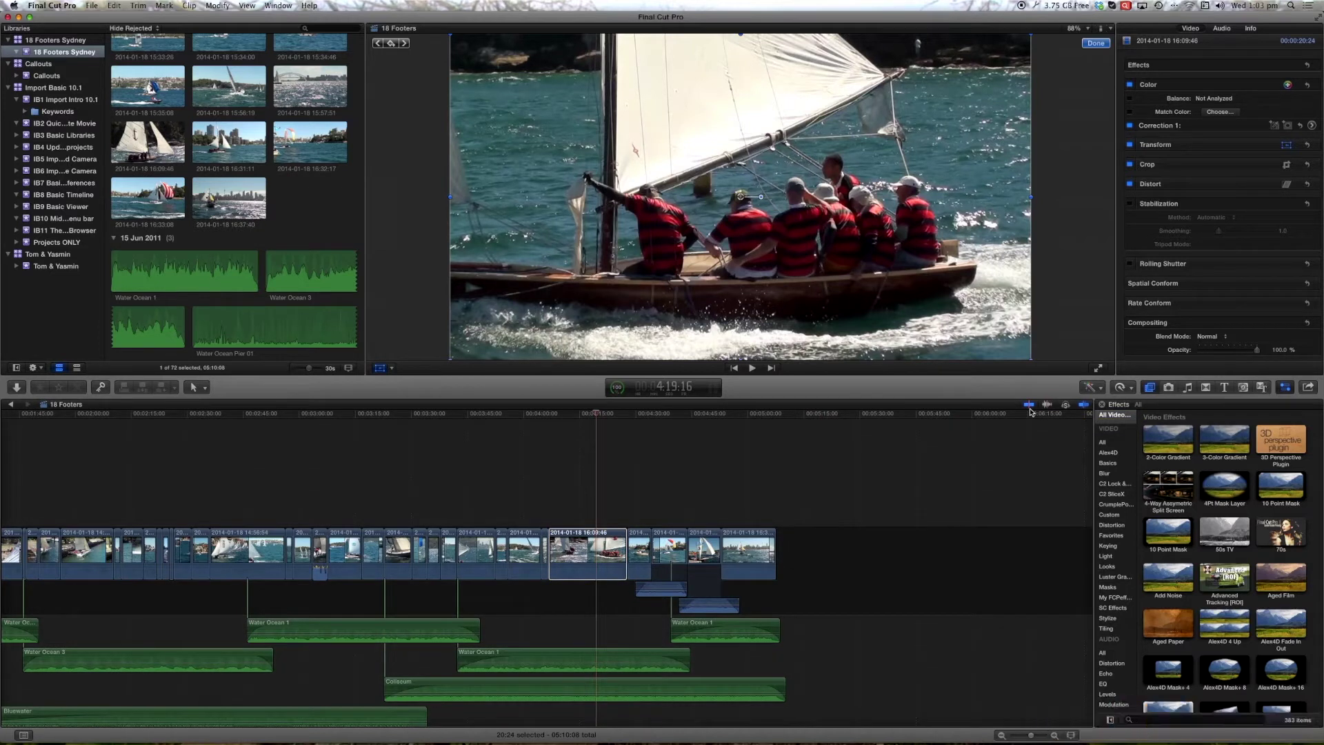
pyautogui.press('s')
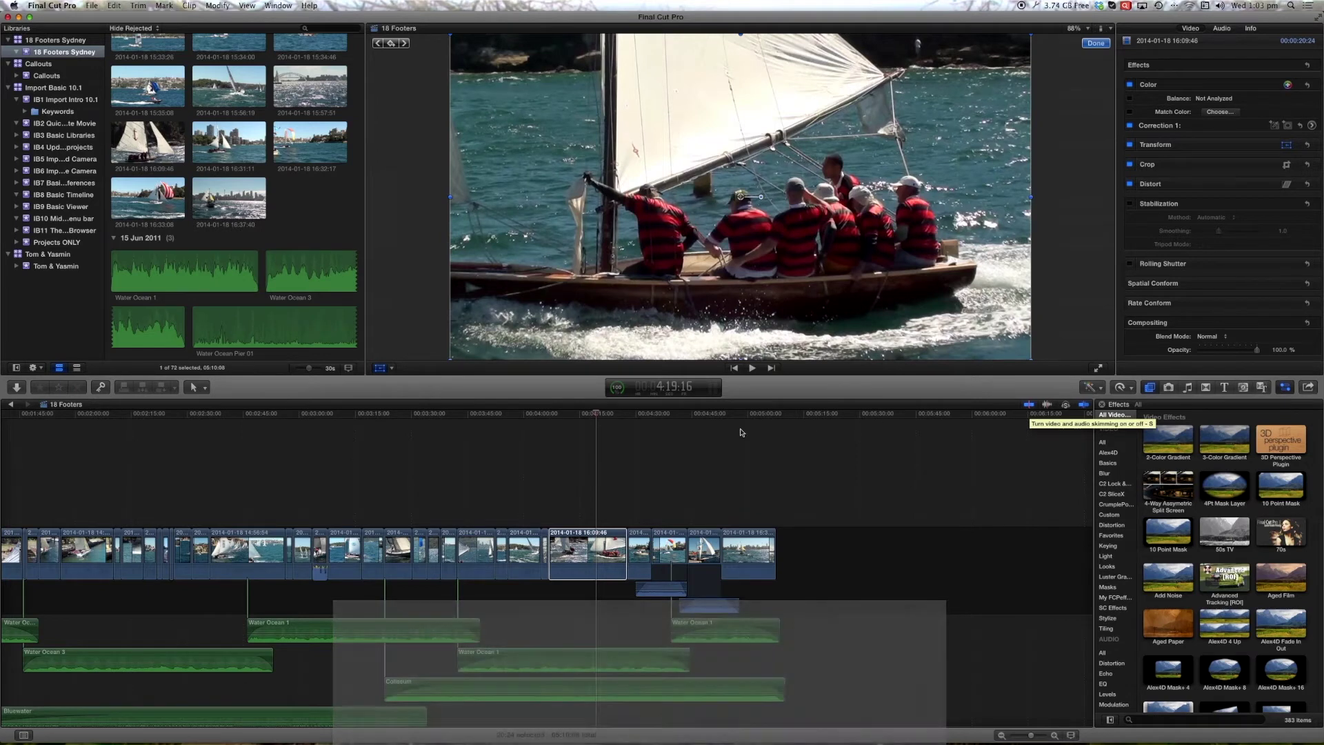
pyautogui.click(679, 526)
pyautogui.moveTo(683, 526); pyautogui.dragTo(484, 510)
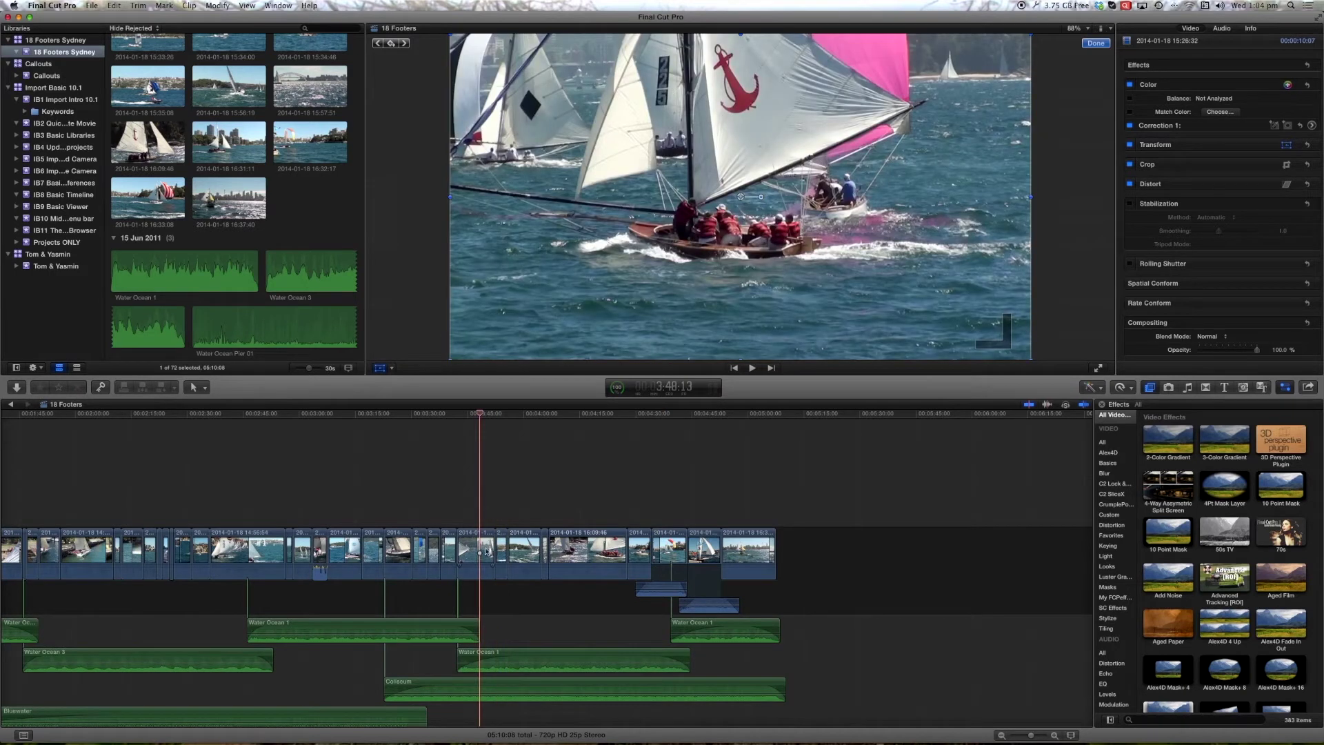
pyautogui.click(207, 144)
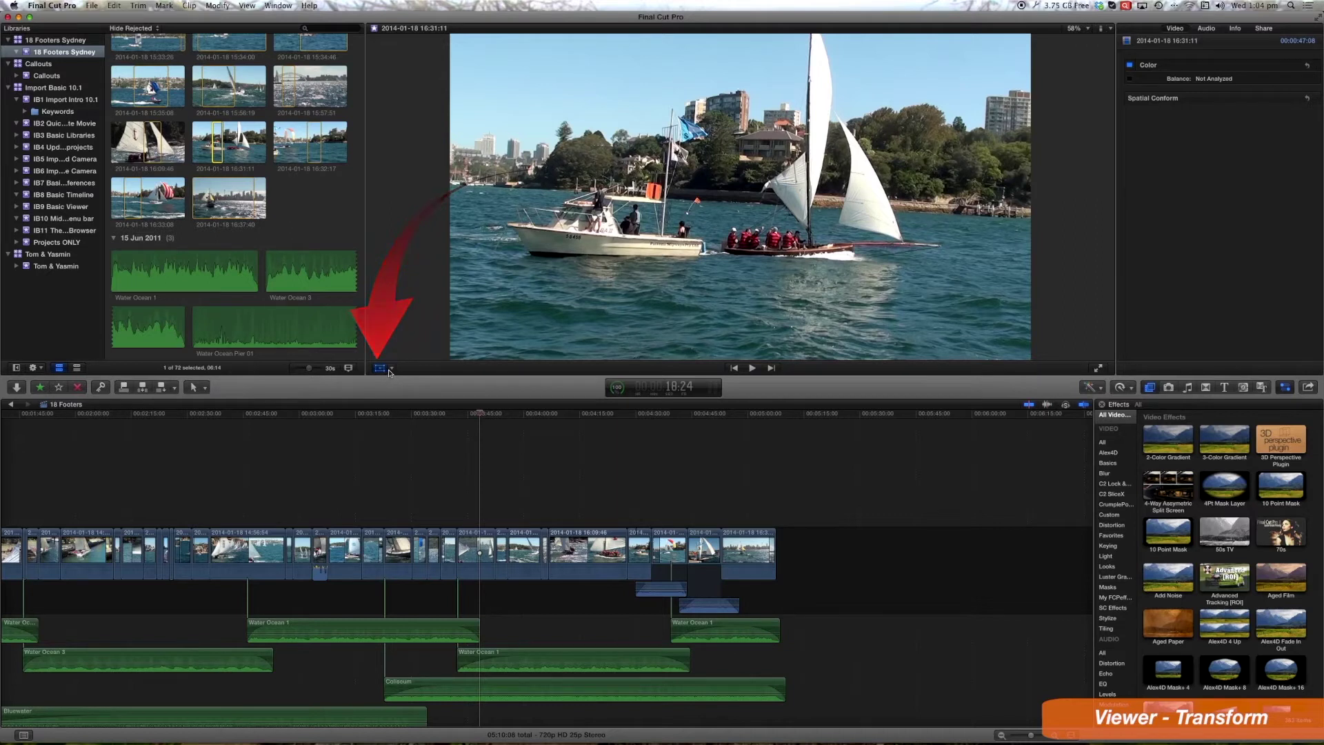
# Turn on Transform and rescale the pink-spinnaker clip to about 69%, then up to about 94%
pyautogui.click(387, 369)
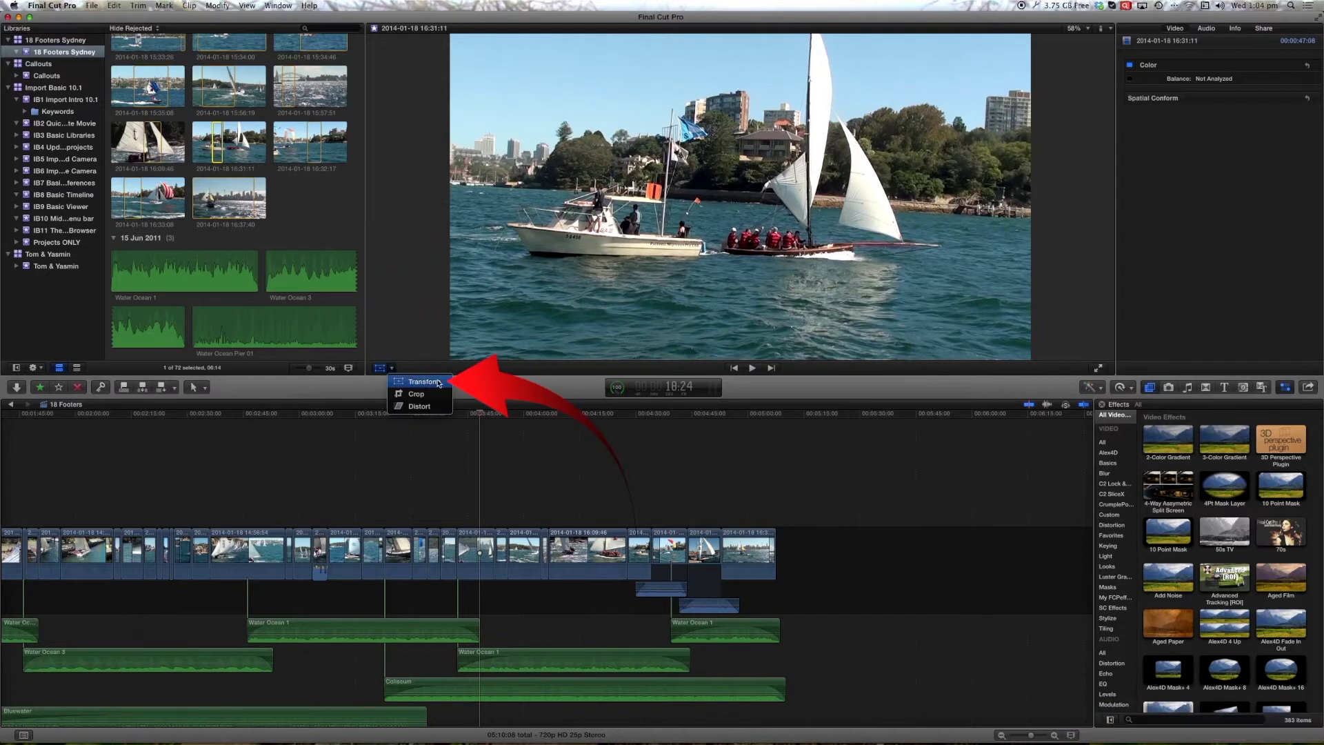
pyautogui.click(581, 523)
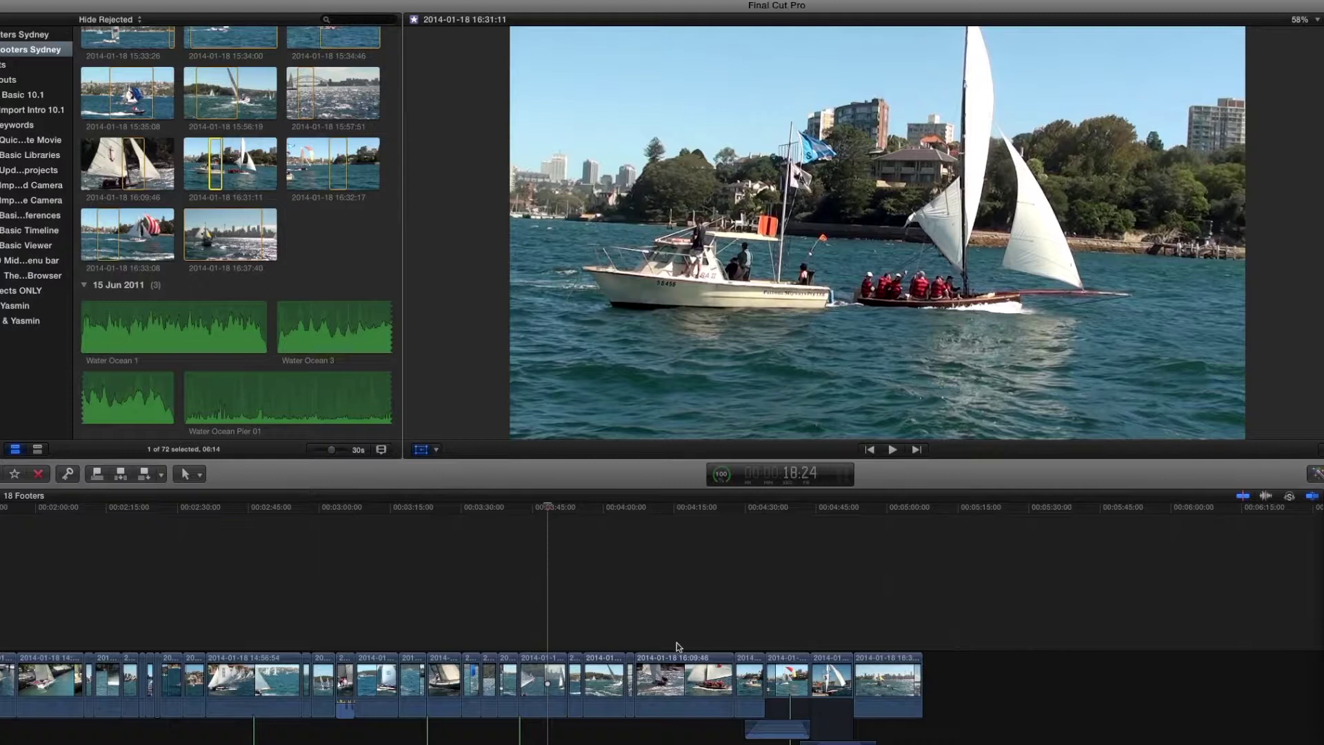
pyautogui.click(543, 678)
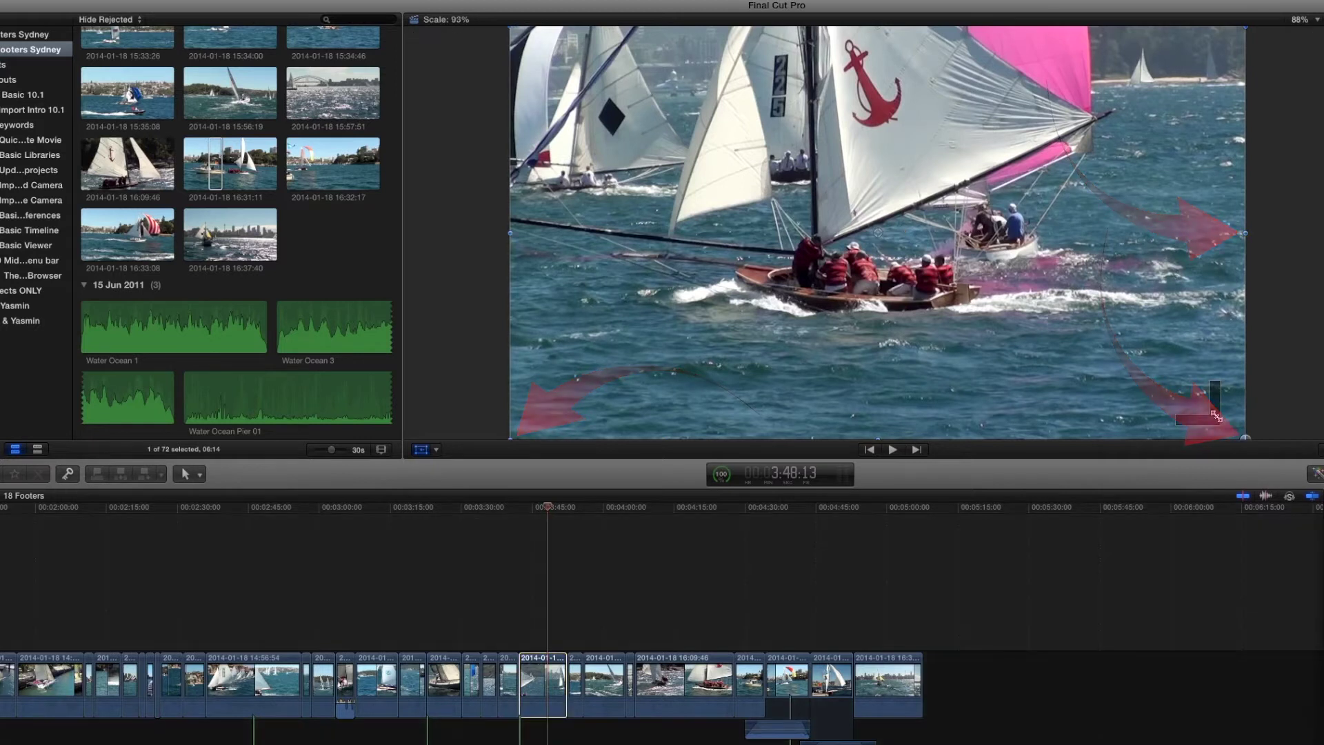
pyautogui.moveTo(1245, 439); pyautogui.dragTo(1186, 407)
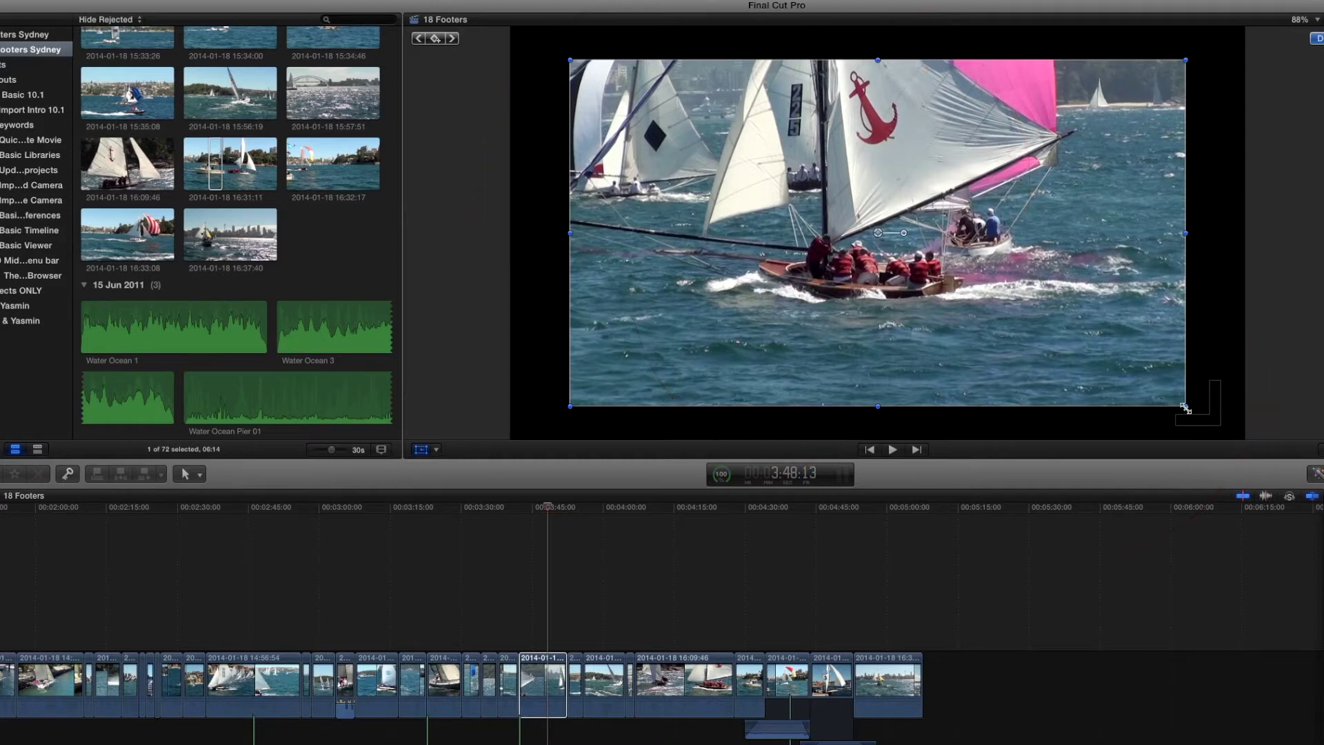
pyautogui.moveTo(1185, 408); pyautogui.dragTo(1299, 508)
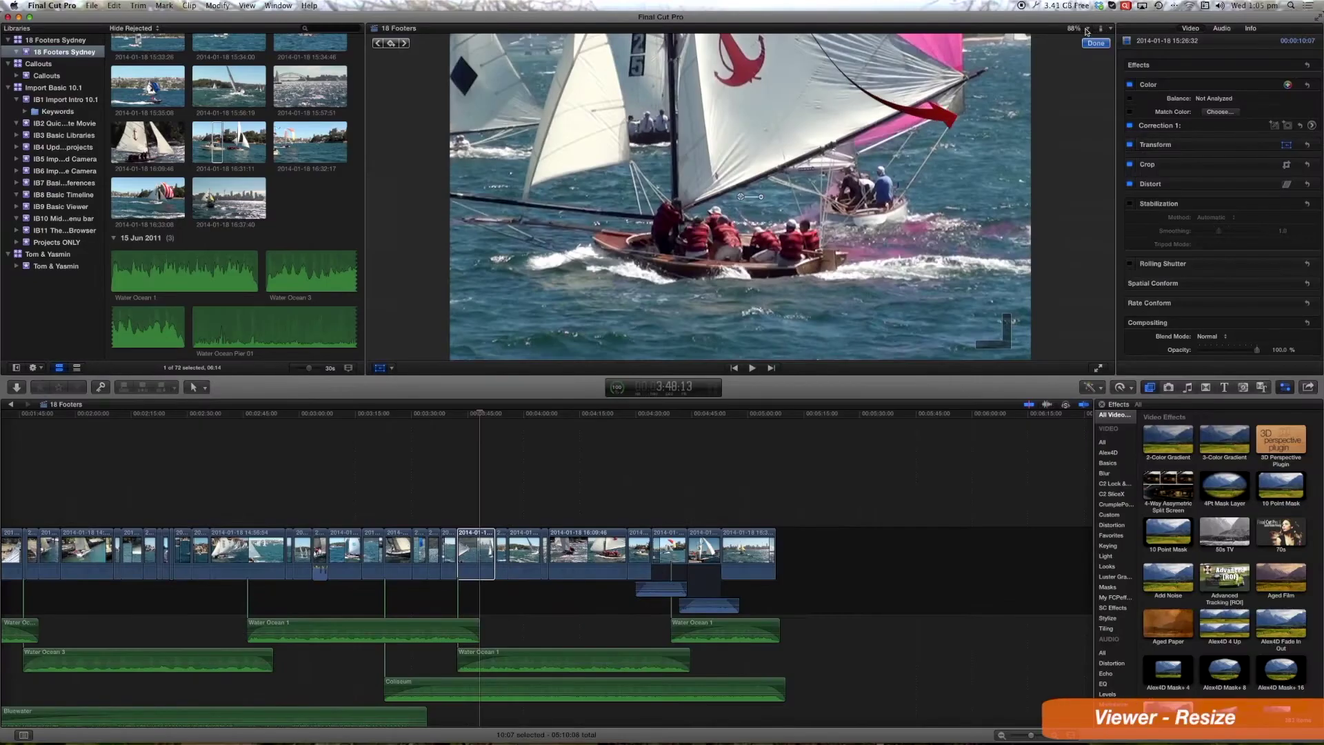
# Zoom the viewer to 50% and resize the clip from its top-right and bottom-right corners
pyautogui.click(1314, 22)
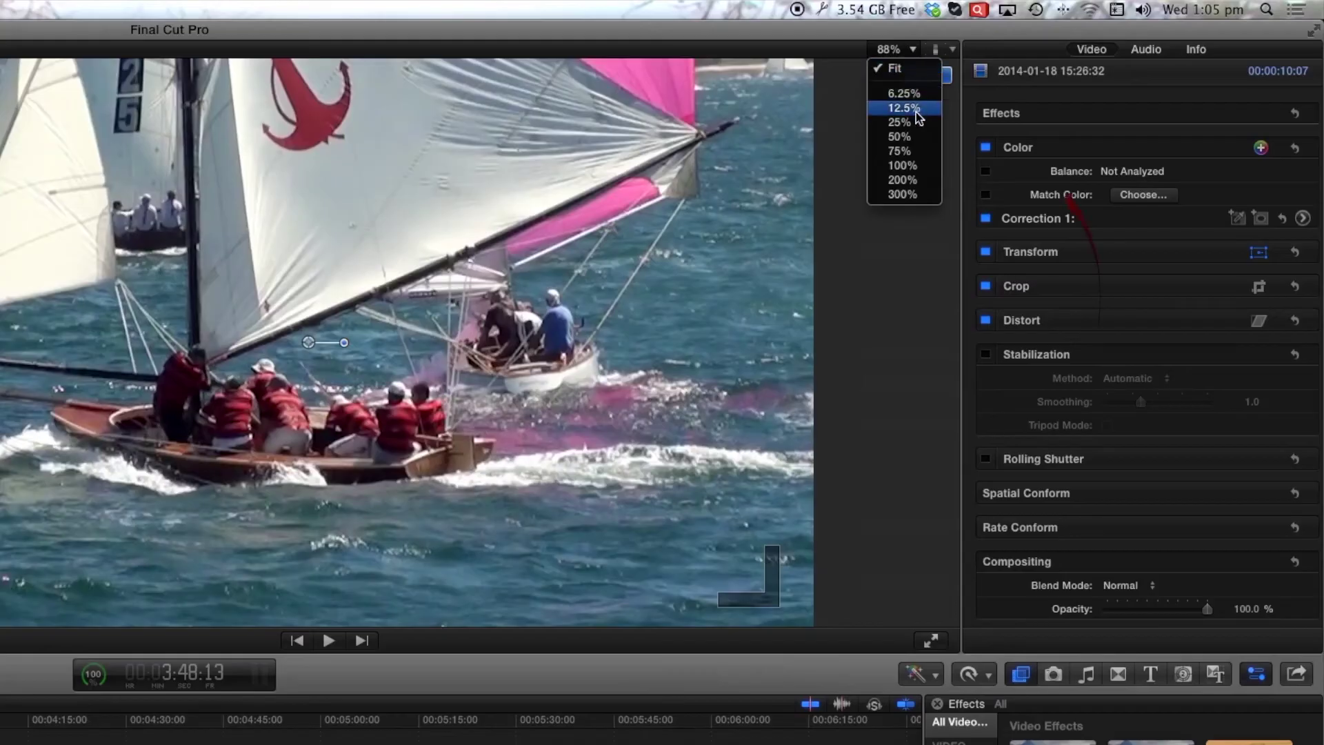
pyautogui.click(915, 136)
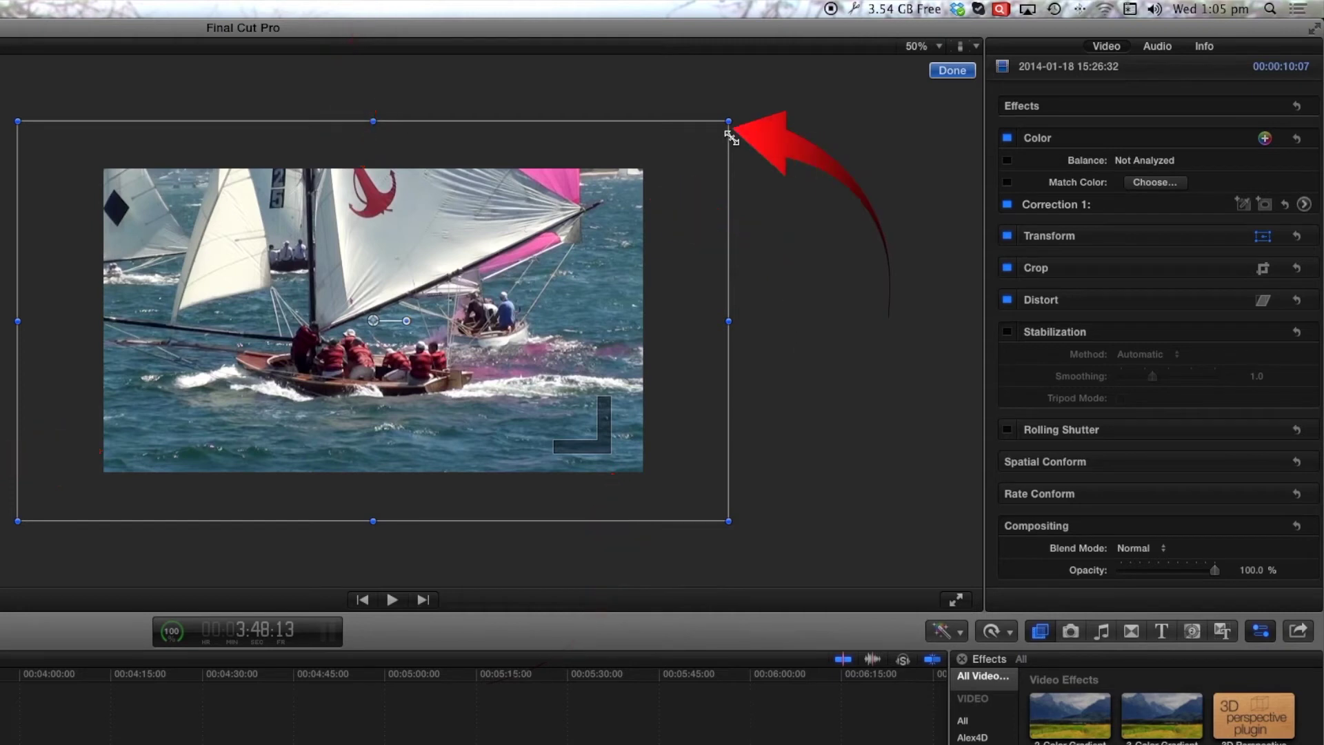
pyautogui.moveTo(729, 122)
pyautogui.mouseDown()
pyautogui.moveTo(579, 225)
pyautogui.moveTo(721, 146)
pyautogui.mouseUp()
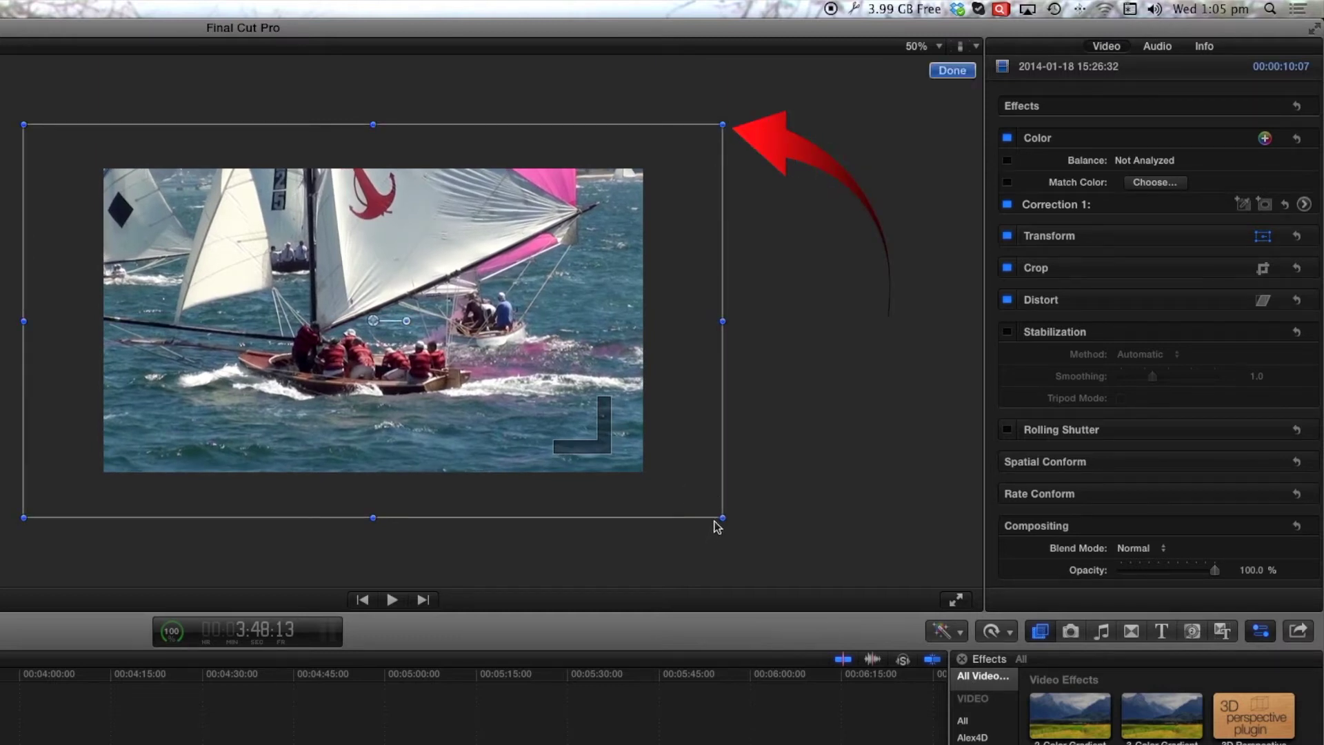
pyautogui.moveTo(718, 518)
pyautogui.mouseDown()
pyautogui.moveTo(552, 413)
pyautogui.moveTo(702, 508)
pyautogui.mouseUp()
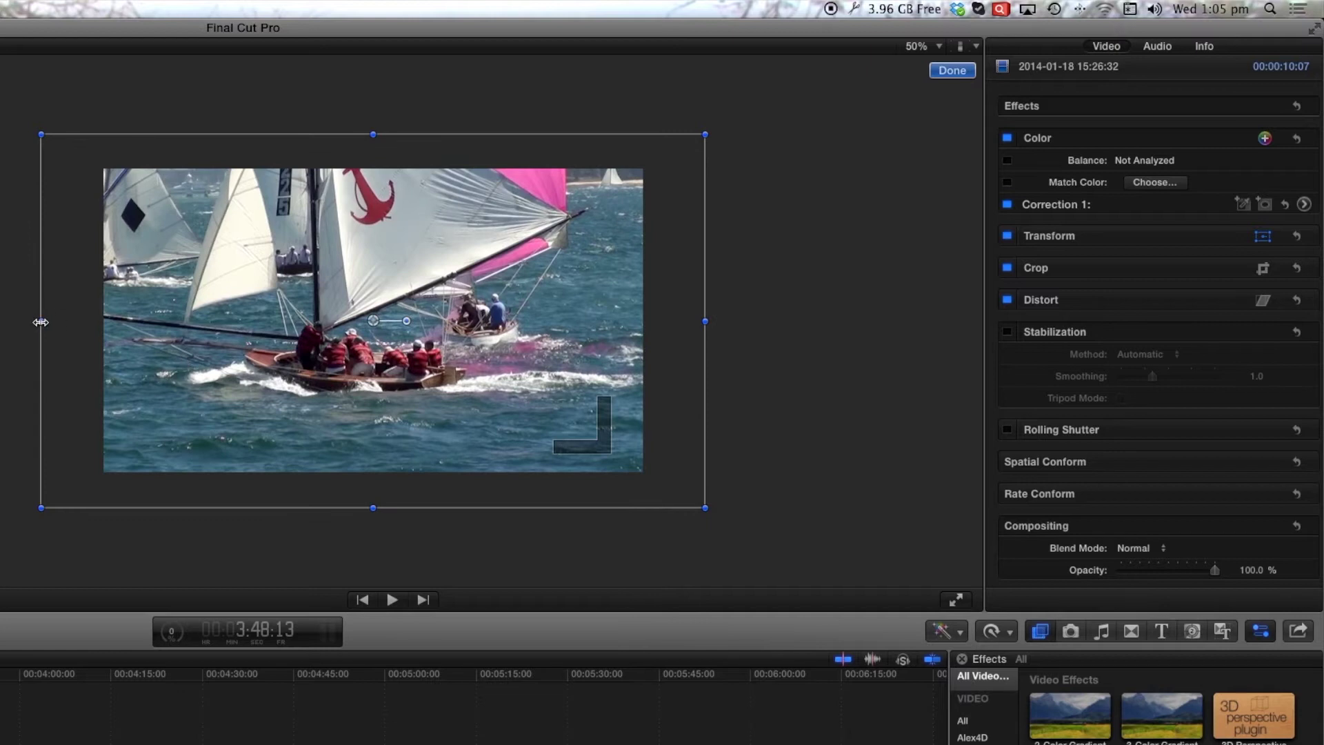
# Squeeze and re-widen the image from the left side, then resize it from the top edge
pyautogui.moveTo(41, 322); pyautogui.dragTo(40, 322)
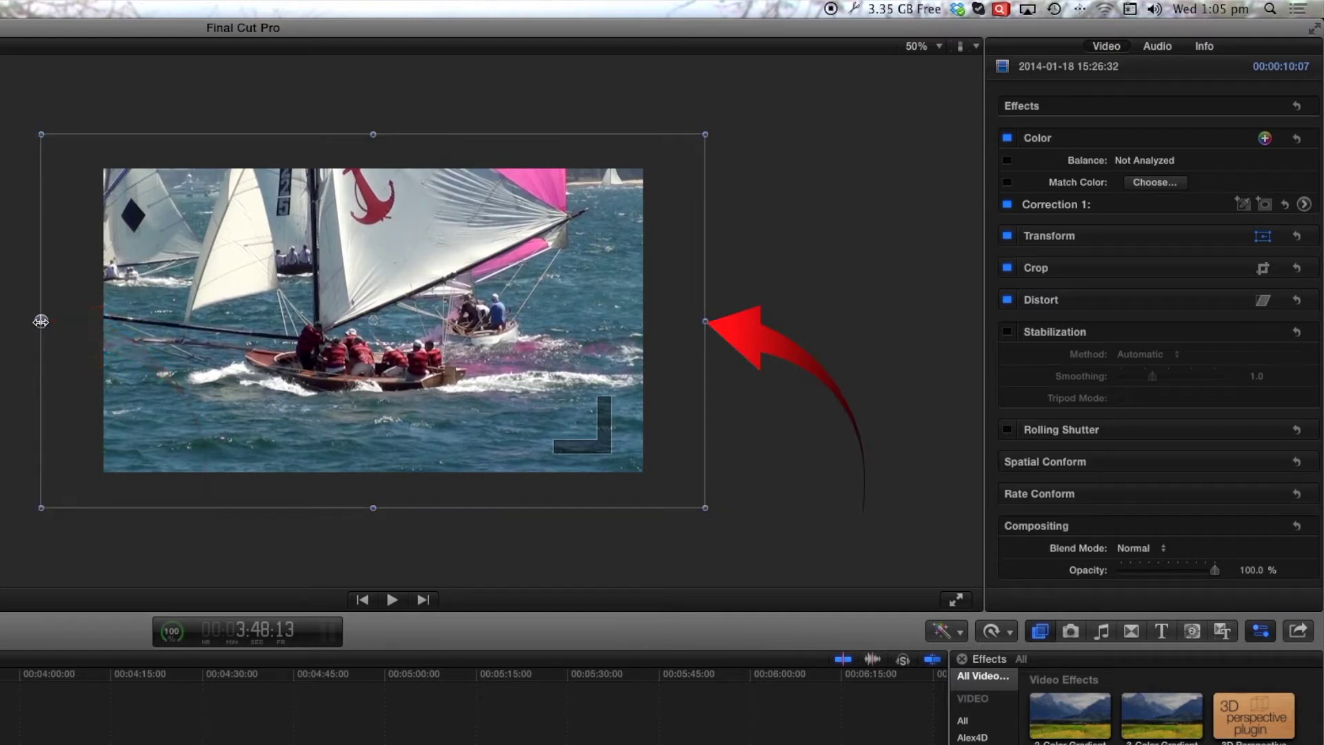
pyautogui.moveTo(41, 321); pyautogui.dragTo(164, 345)
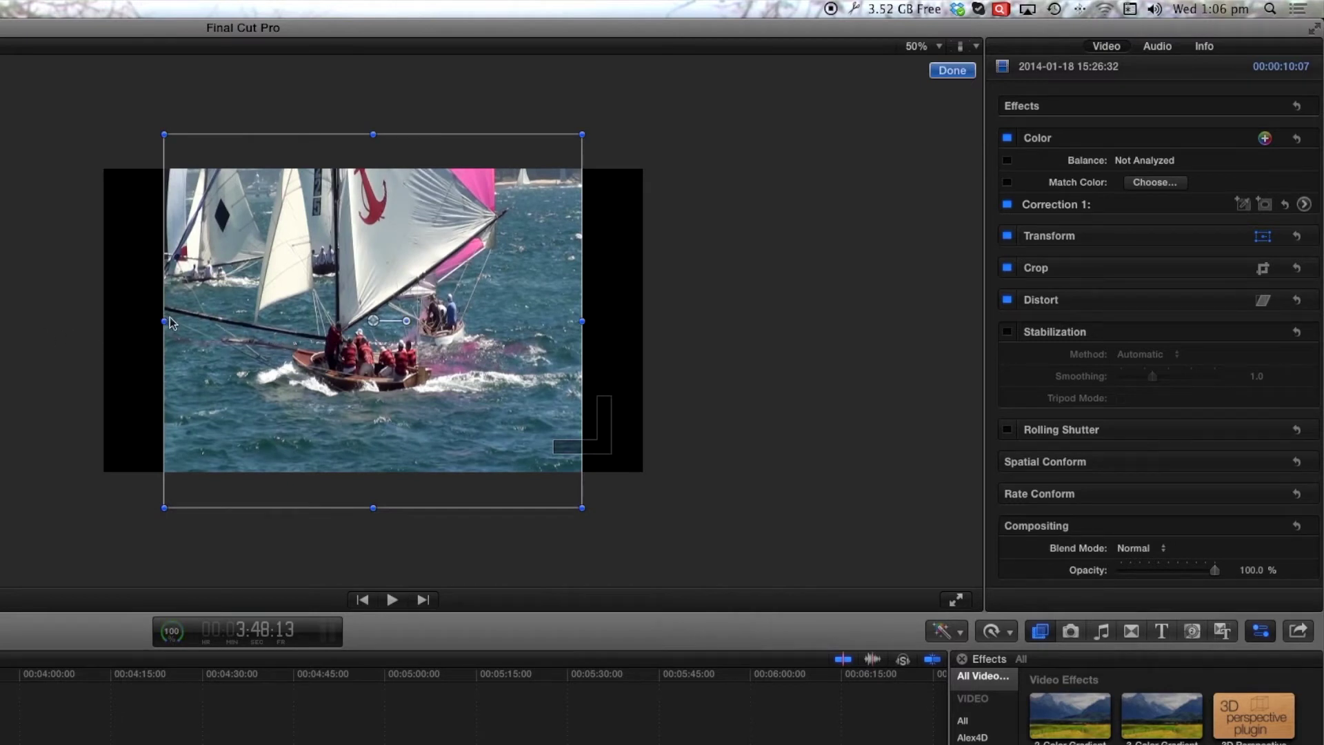
pyautogui.moveTo(165, 321)
pyautogui.mouseDown()
pyautogui.moveTo(24, 325)
pyautogui.moveTo(104, 319)
pyautogui.moveTo(165, 345)
pyautogui.mouseUp()
pyautogui.moveTo(370, 134); pyautogui.dragTo(371, 237)
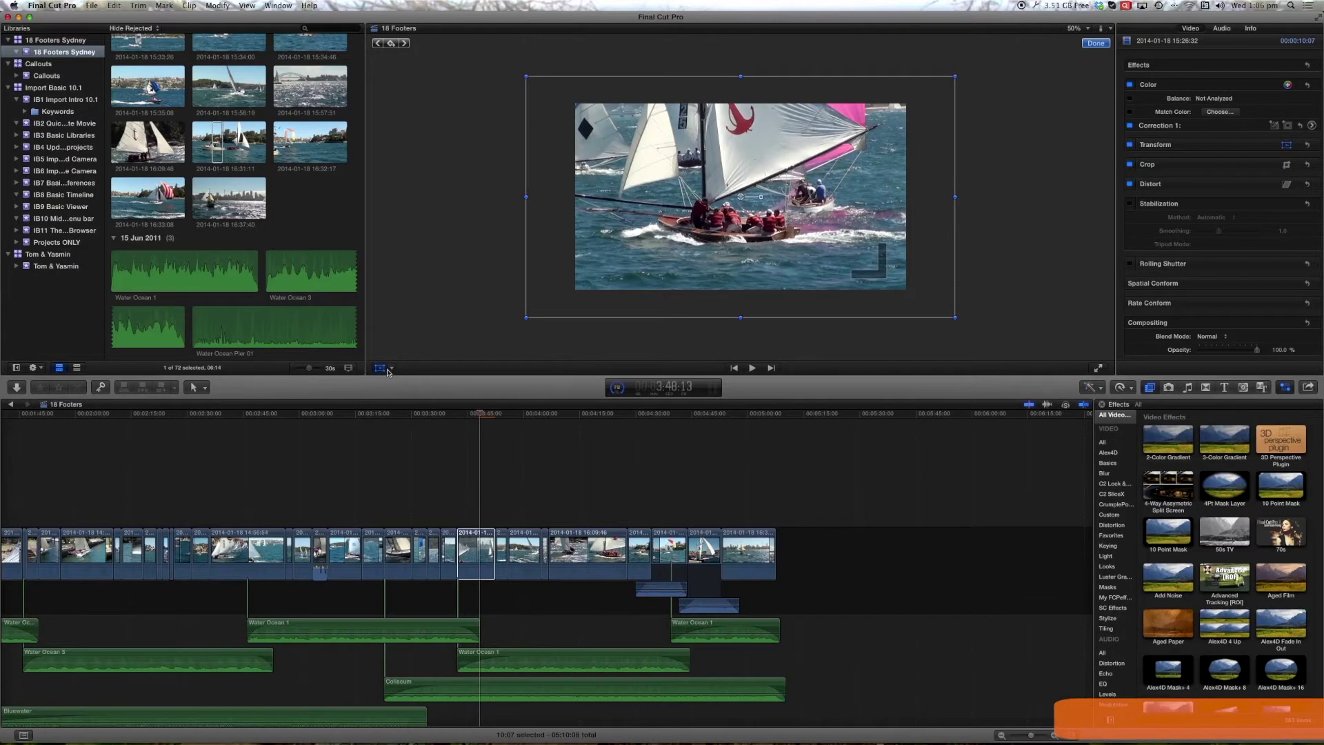
# Switch the viewer to Crop, trim the clip's left edge in and shift the trim frame
pyautogui.click(390, 369)
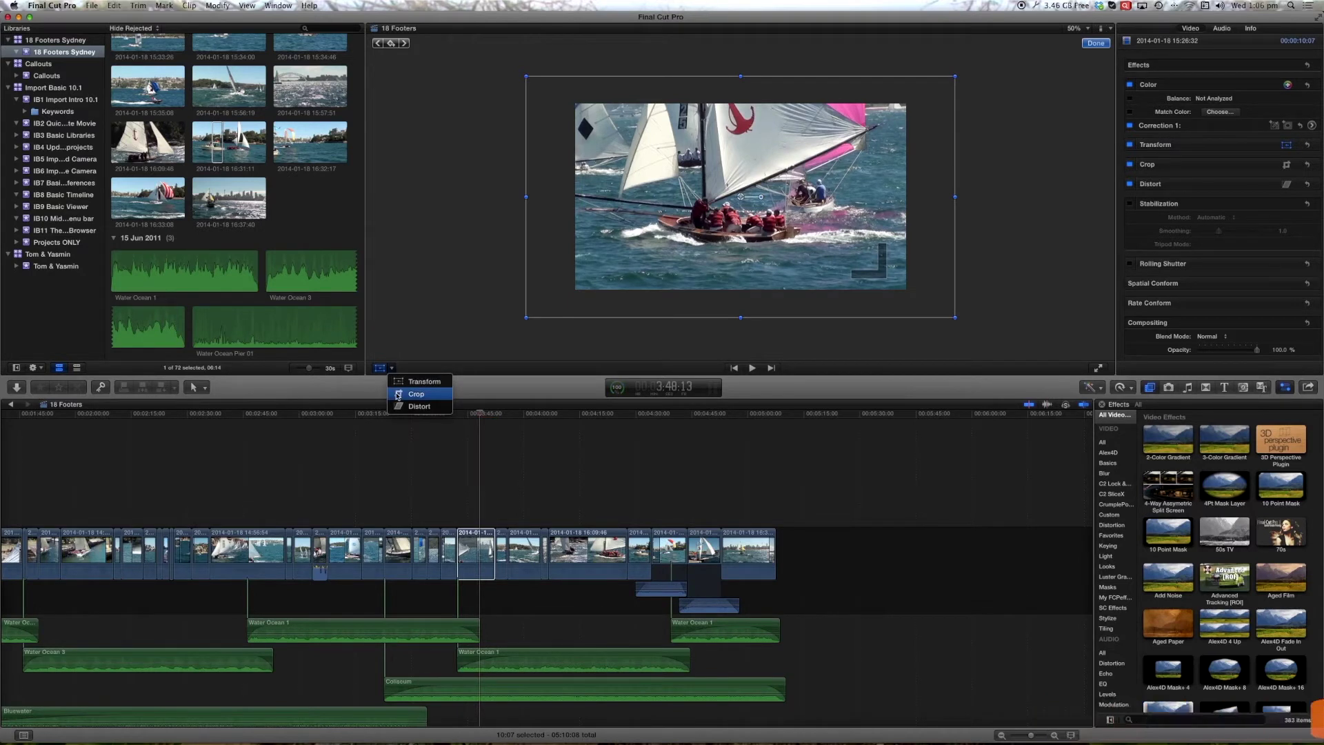
pyautogui.click(398, 394)
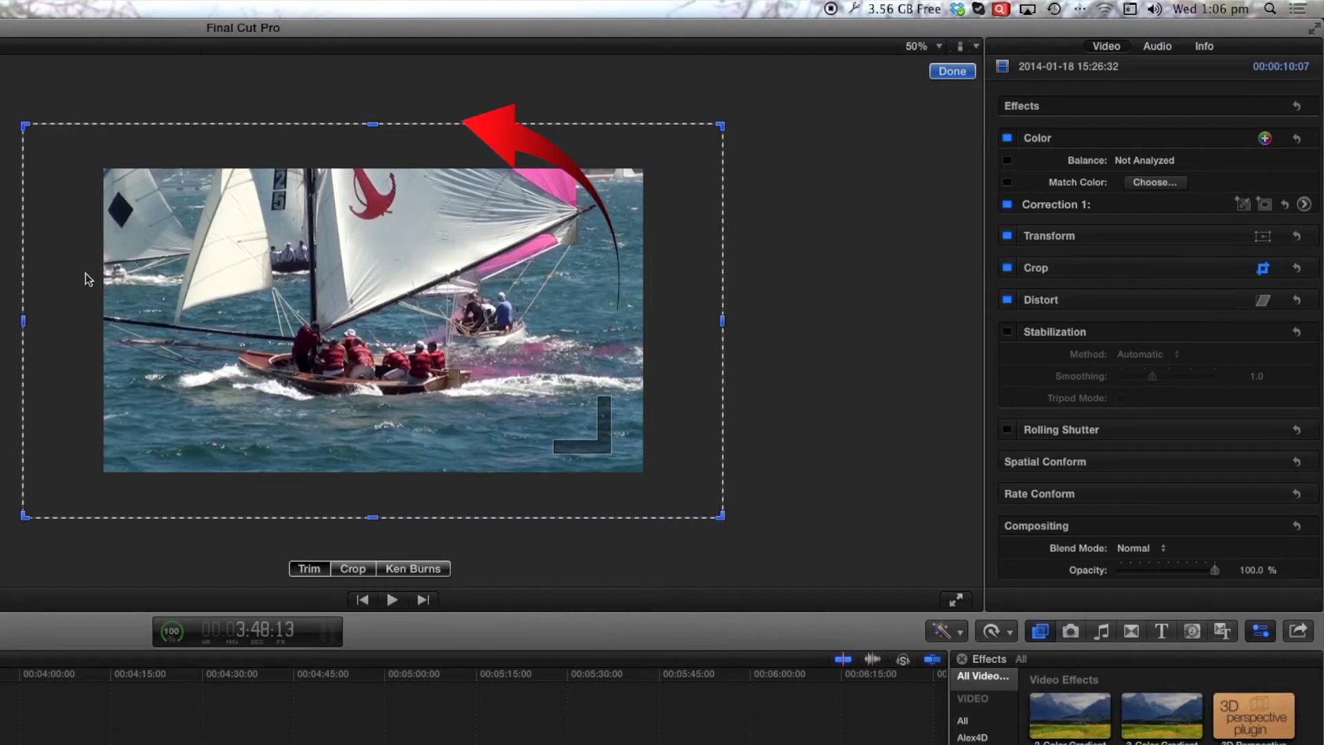
pyautogui.moveTo(25, 322); pyautogui.dragTo(143, 327)
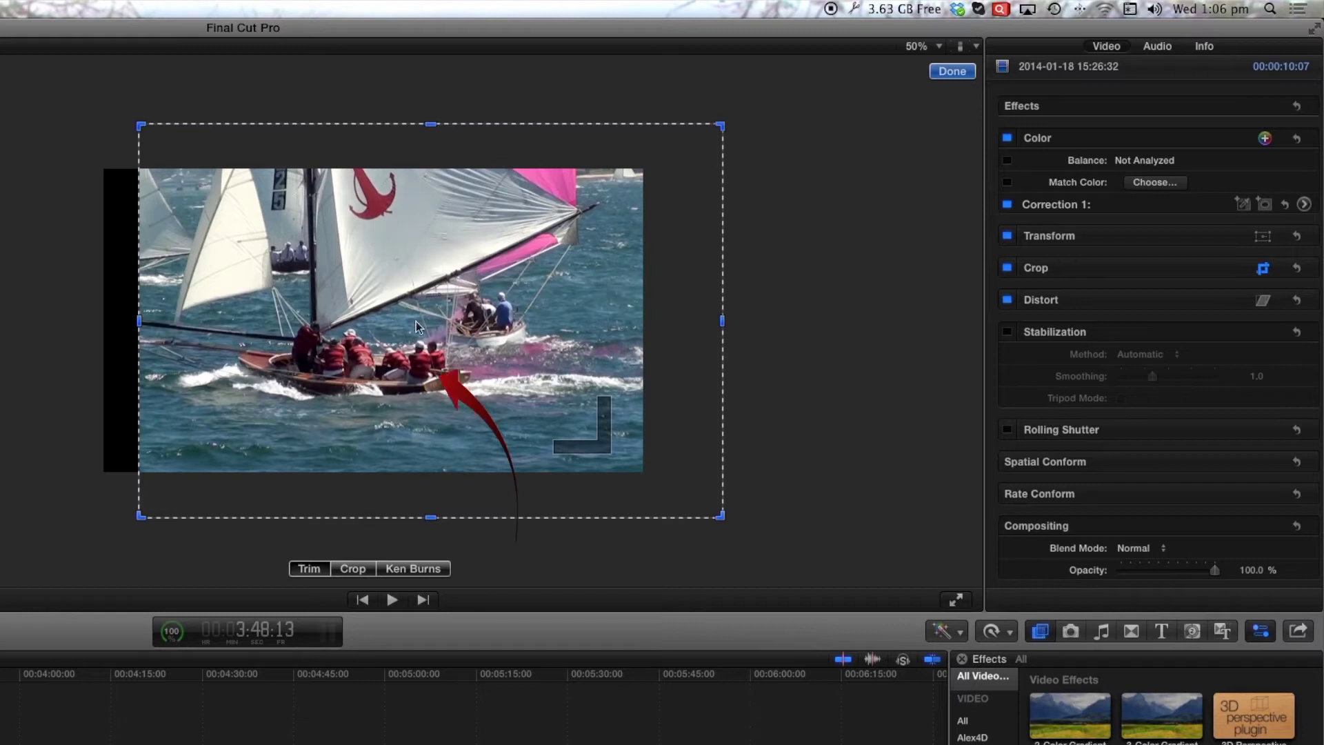
pyautogui.moveTo(394, 318); pyautogui.dragTo(337, 326)
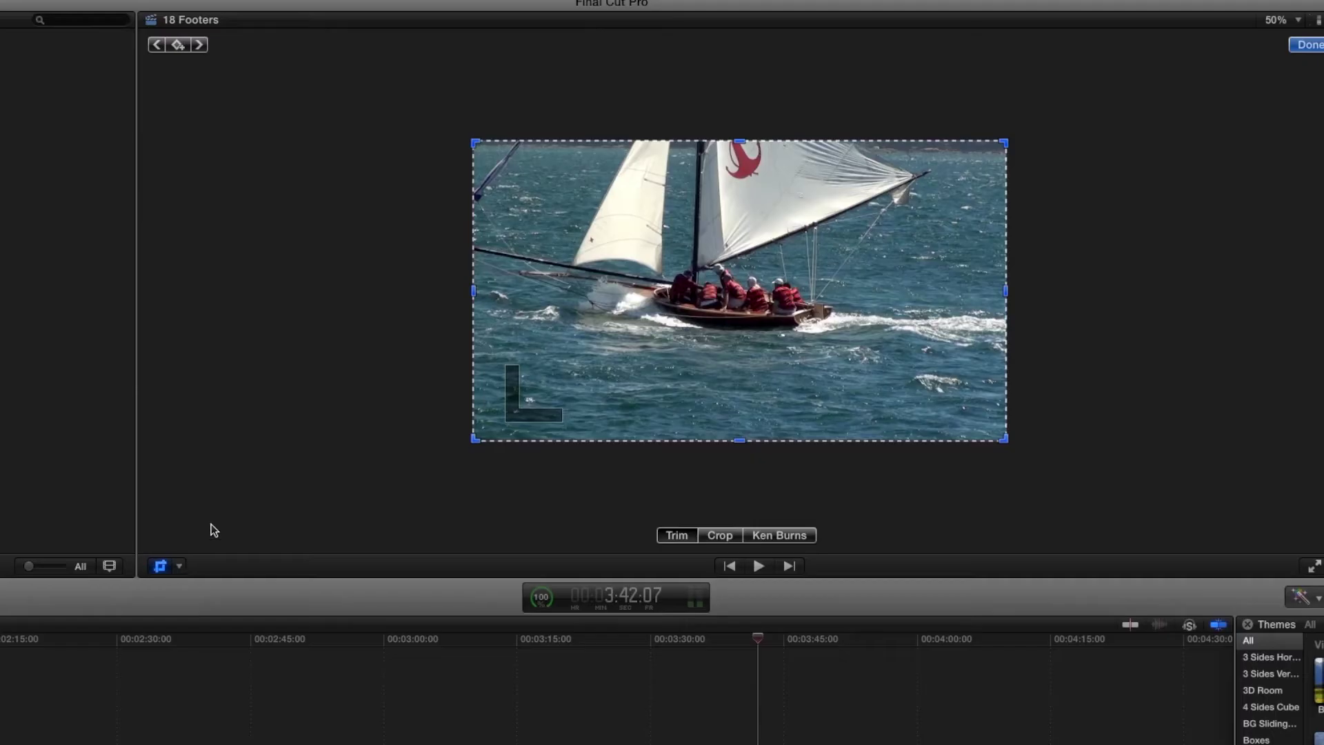
# Trim the skiff clip to Left 267.7, Right 314.5, Top 126.6, Bottom 210.1 px around the boat
pyautogui.click(179, 565)
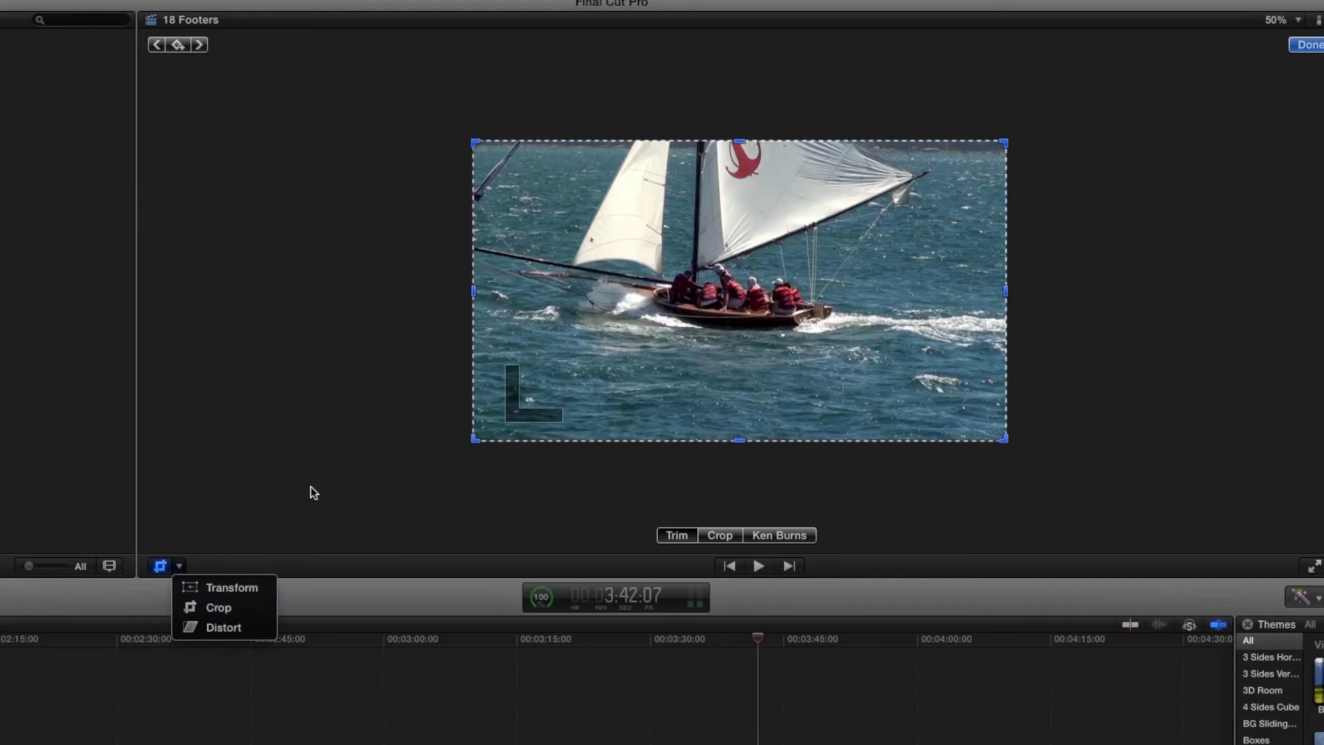
pyautogui.click(724, 538)
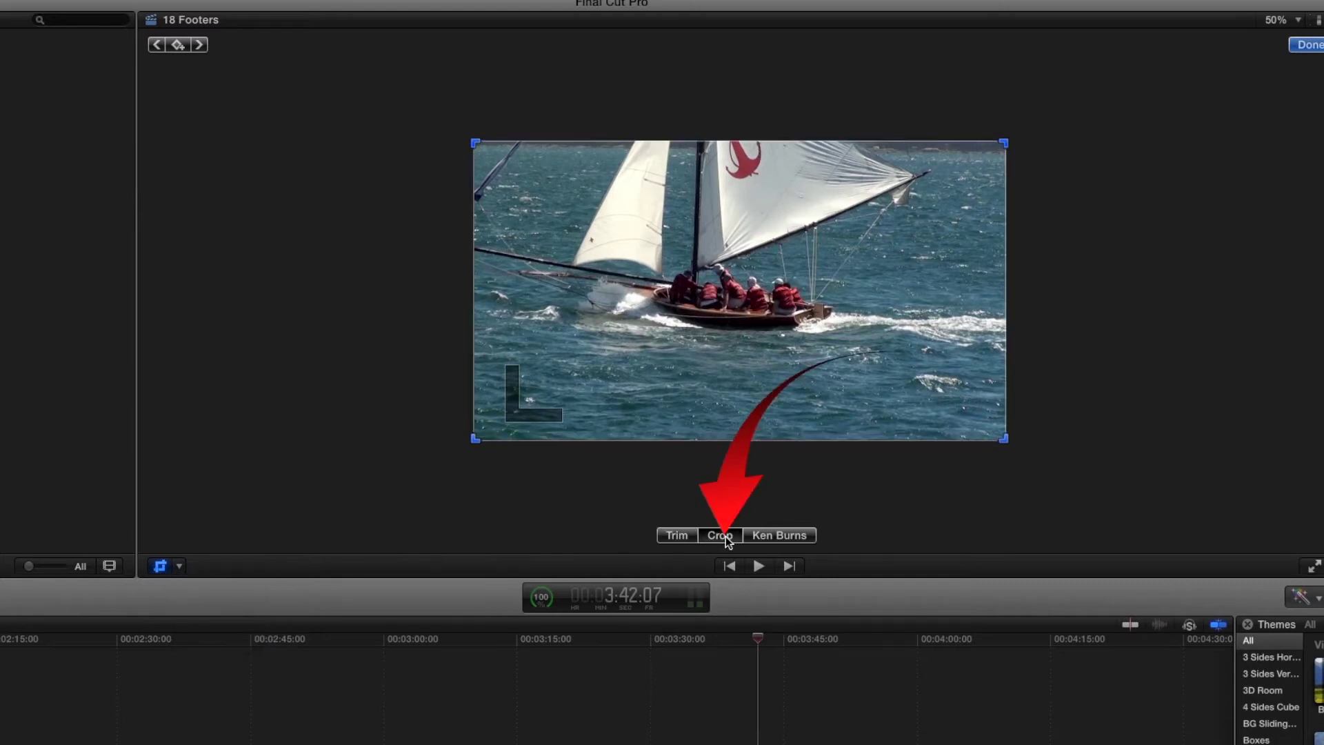
pyautogui.click(679, 535)
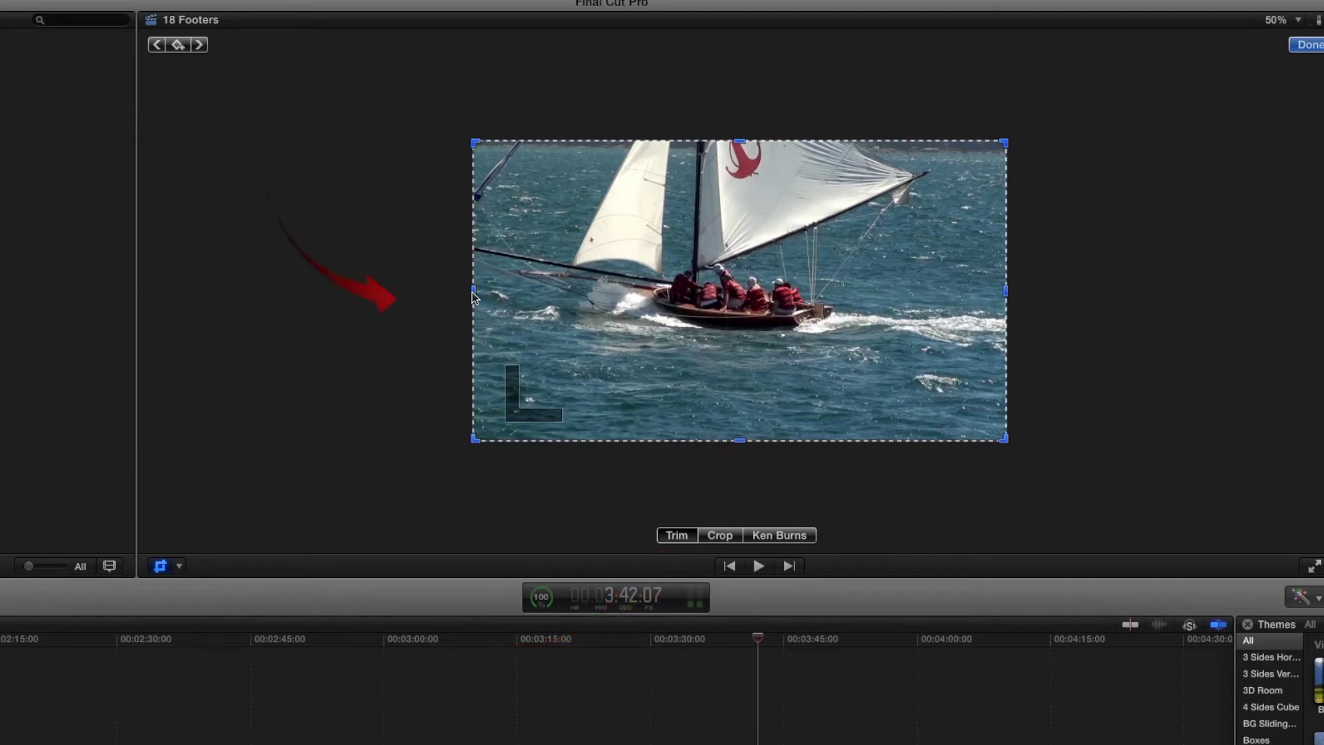
pyautogui.moveTo(473, 295)
pyautogui.mouseDown()
pyautogui.moveTo(565, 297)
pyautogui.moveTo(473, 295)
pyautogui.mouseUp()
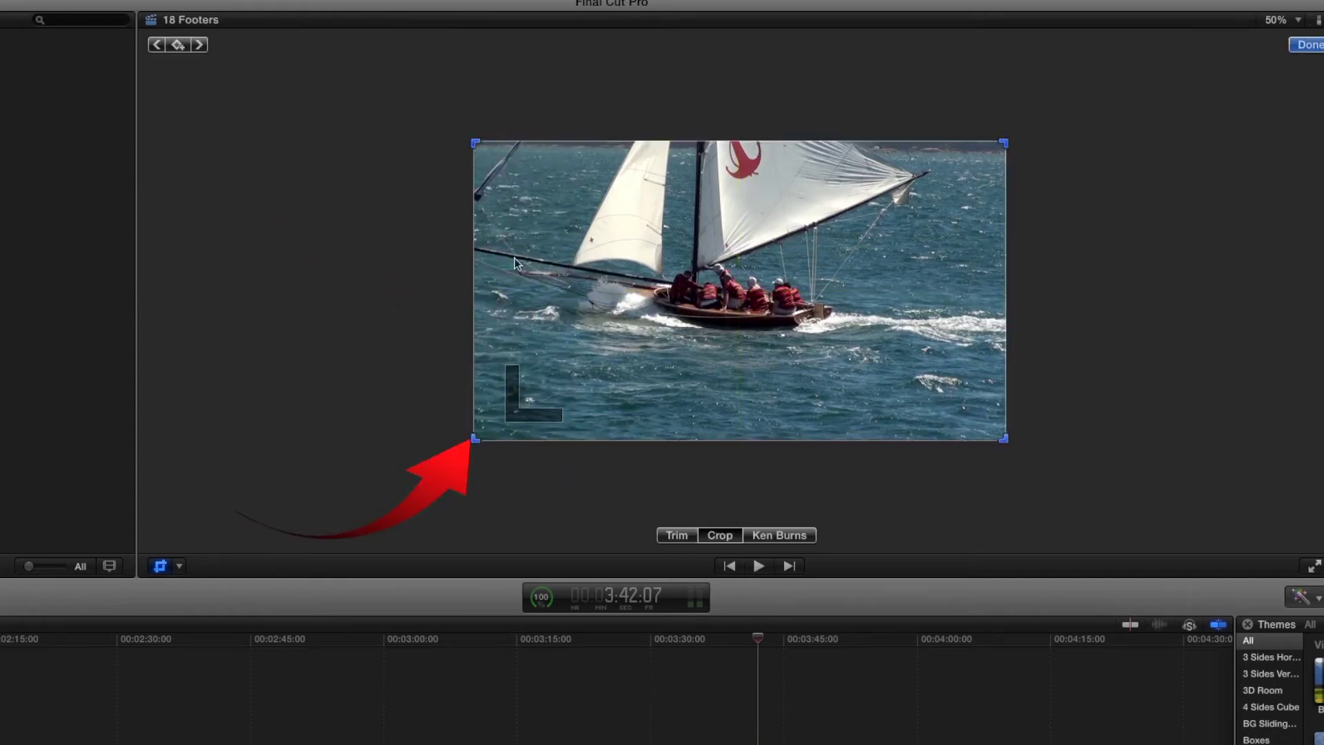
pyautogui.moveTo(475, 439); pyautogui.dragTo(593, 348)
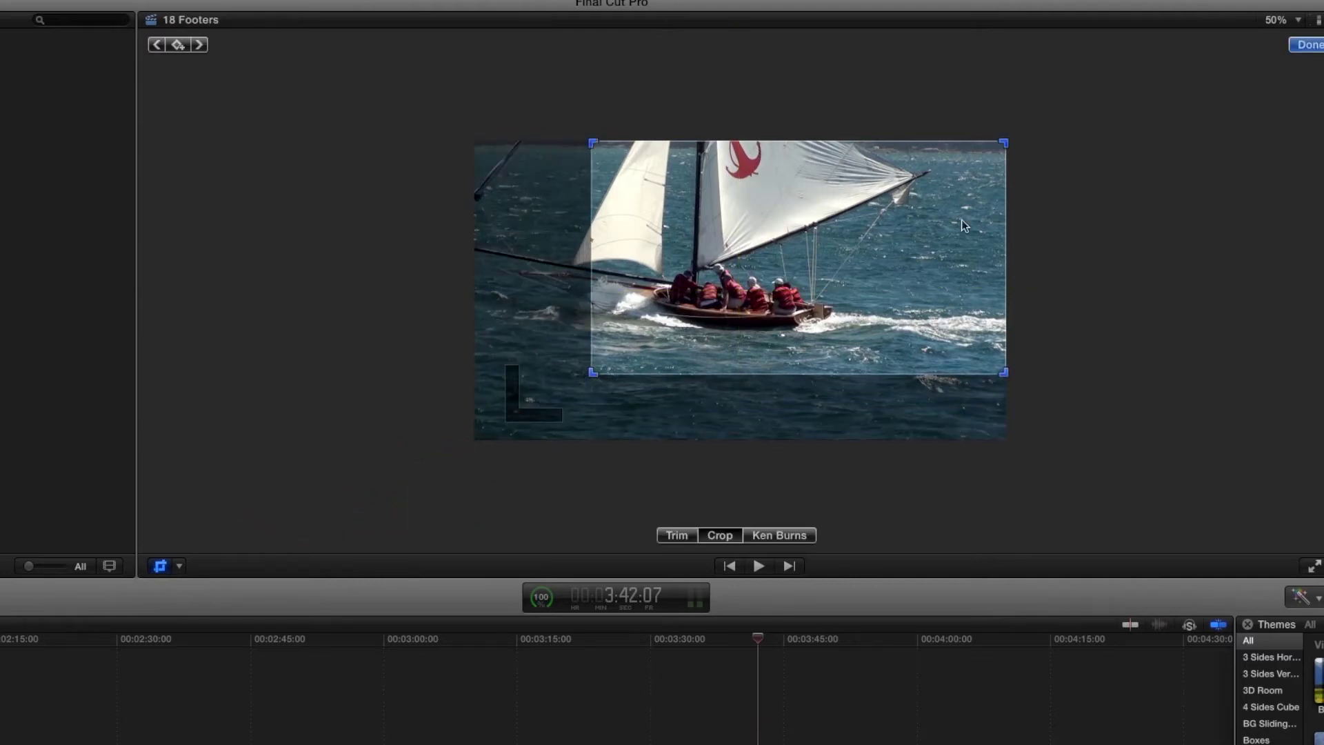
pyautogui.moveTo(1004, 144); pyautogui.dragTo(959, 180)
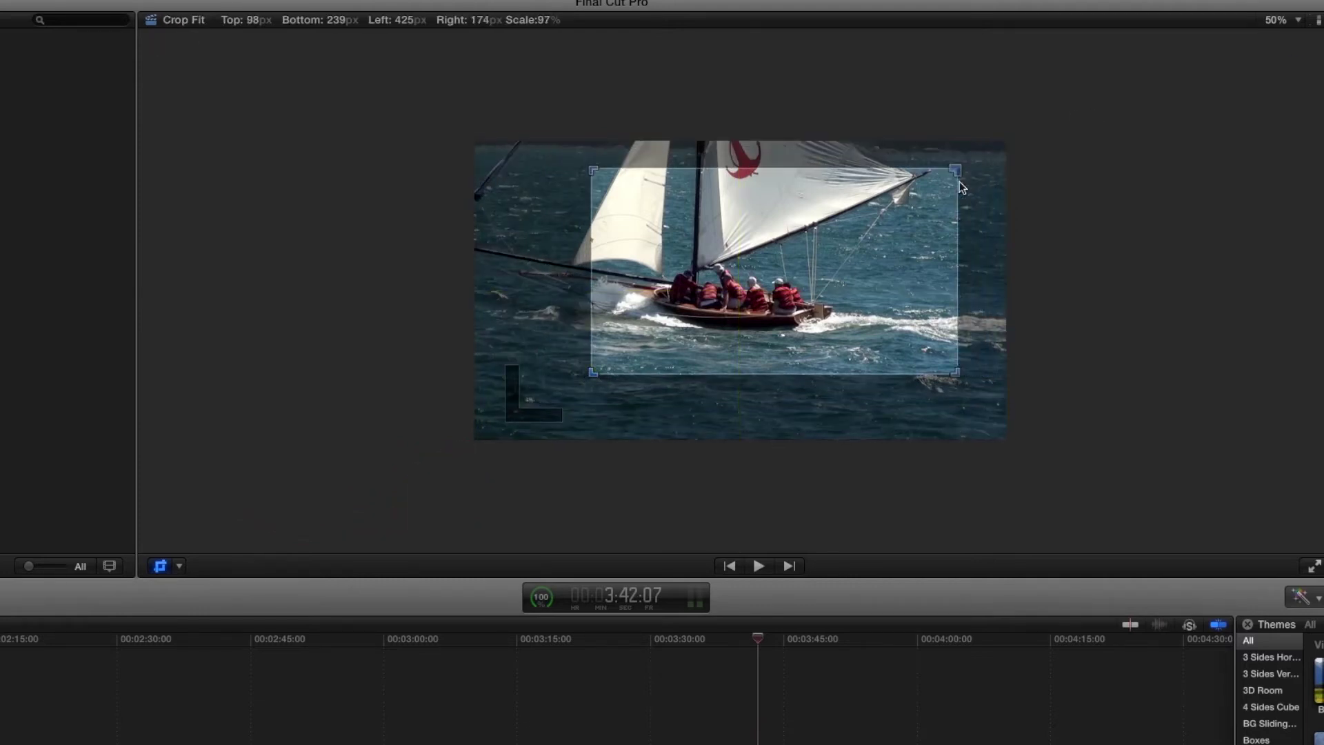
pyautogui.moveTo(884, 229); pyautogui.dragTo(847, 238)
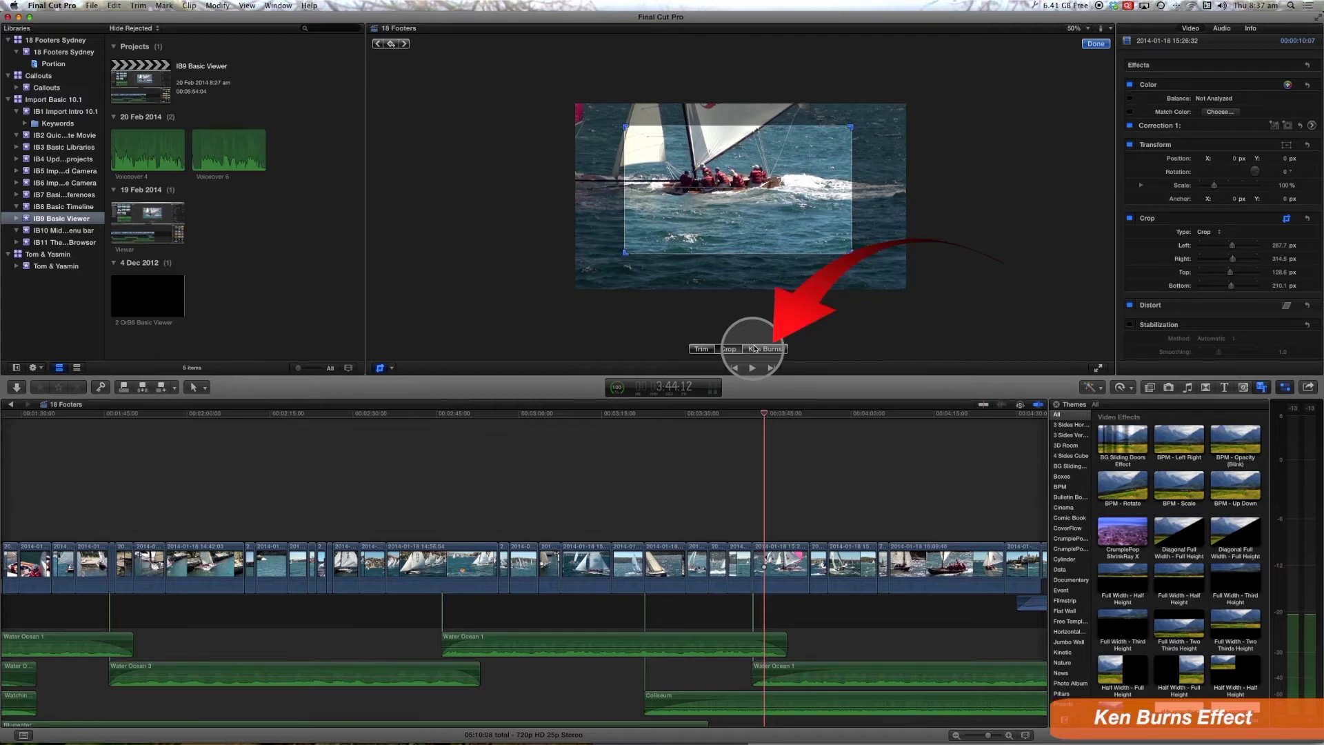
# Preview the Ken Burns framing, then move the playhead onto the heeling-yacht clip
pyautogui.click(755, 348)
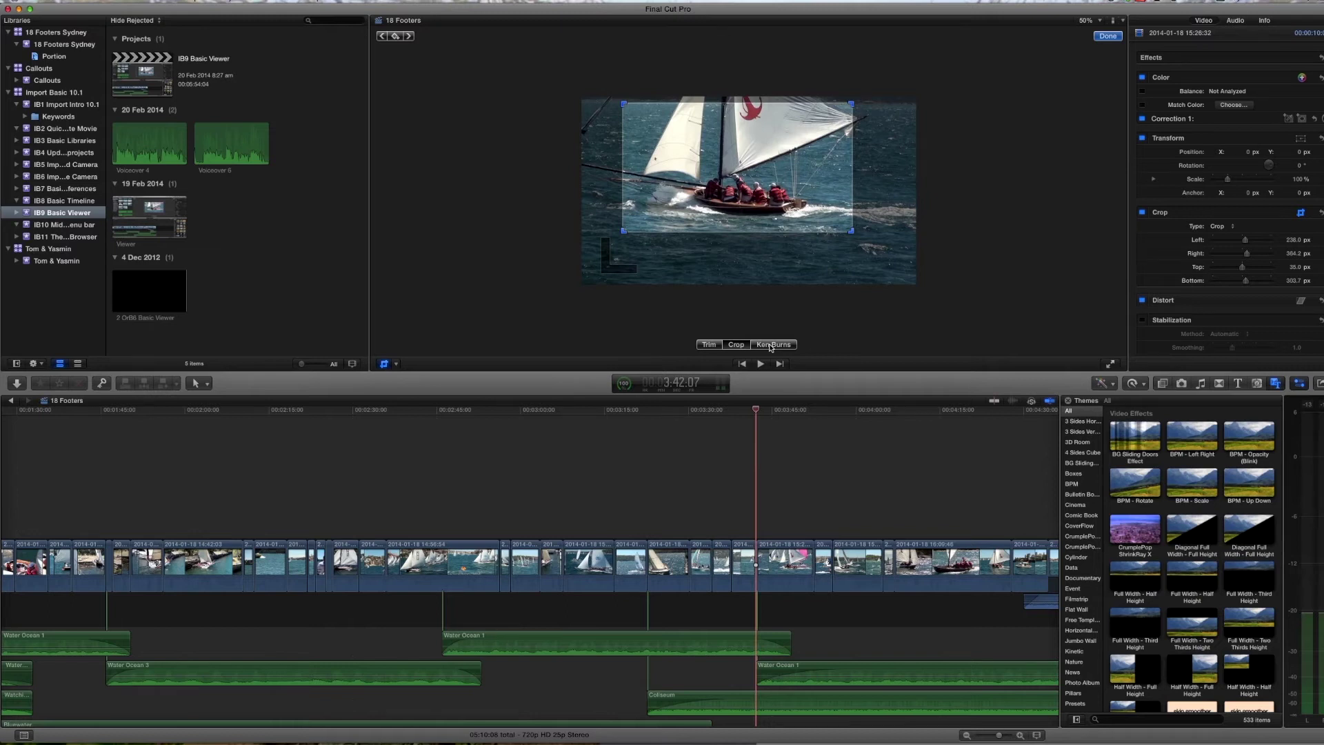
pyautogui.moveTo(758, 407); pyautogui.dragTo(853, 455)
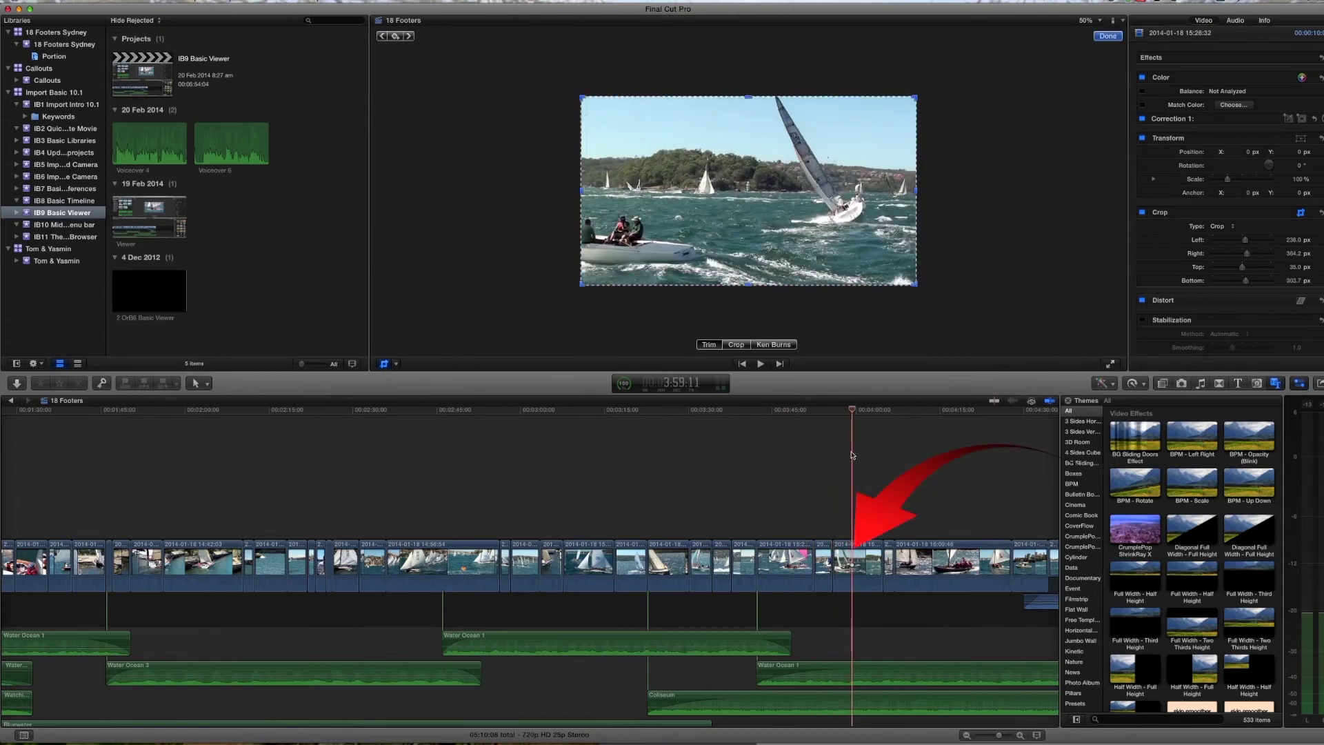
# Add a freeze frame of the heeling-yacht clip at the playhead via Edit > Add Freeze Frame
pyautogui.click(853, 556)
pyautogui.click(123, 1)
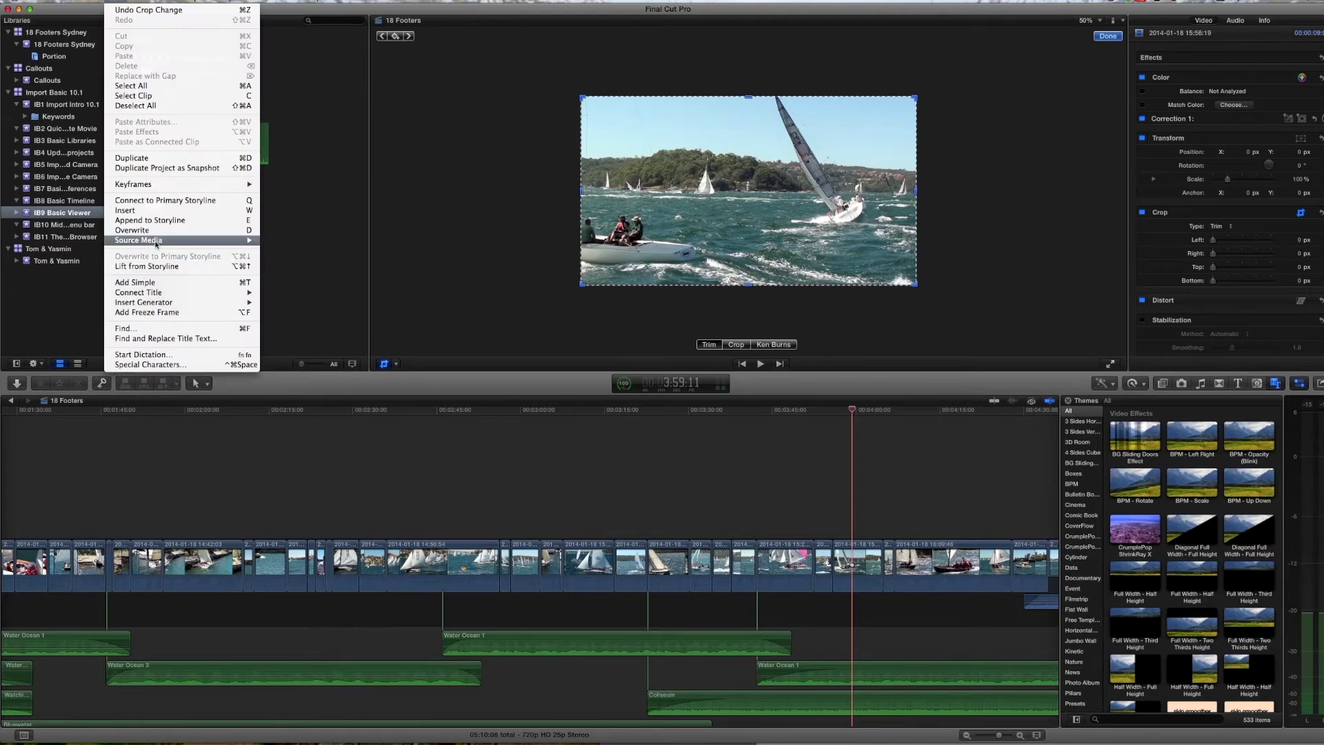
pyautogui.click(178, 316)
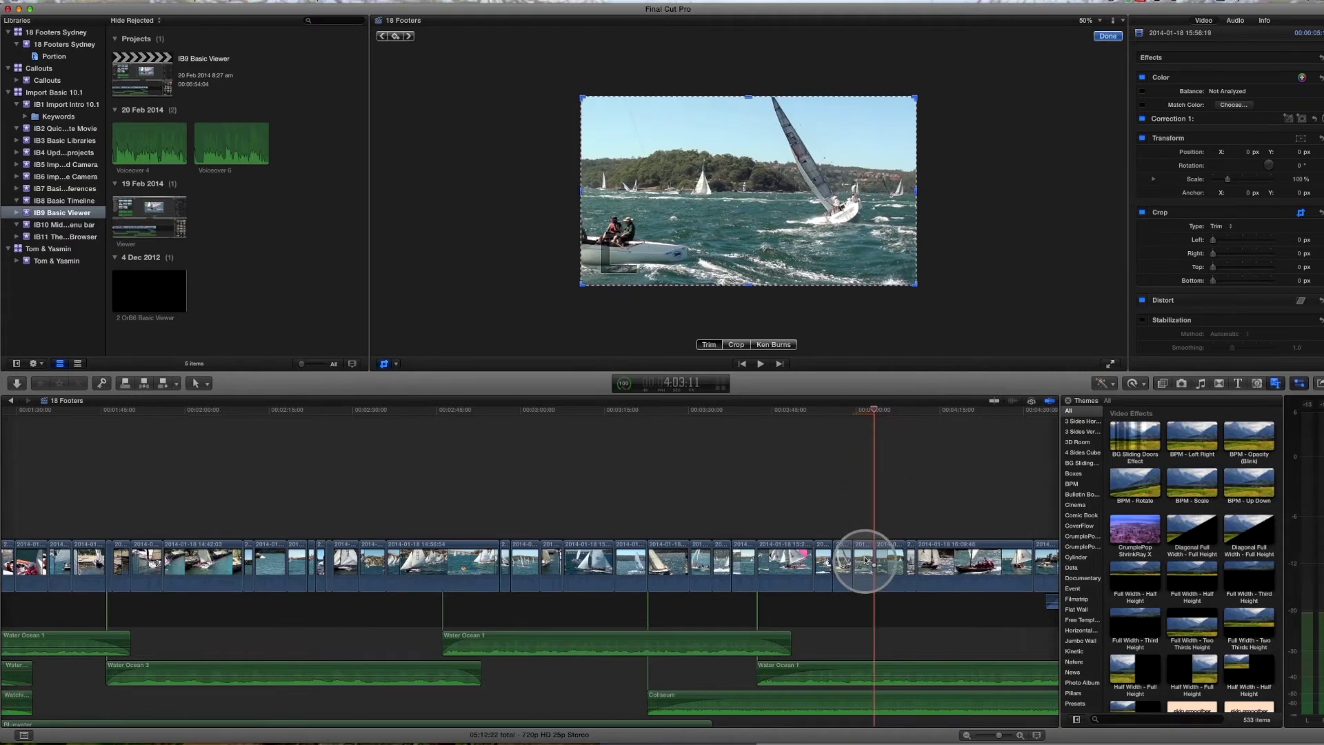
# Zoom the timeline in and select the new freeze frame with the playhead inside it
pyautogui.press('super+equal')
pyautogui.press('super+equal')
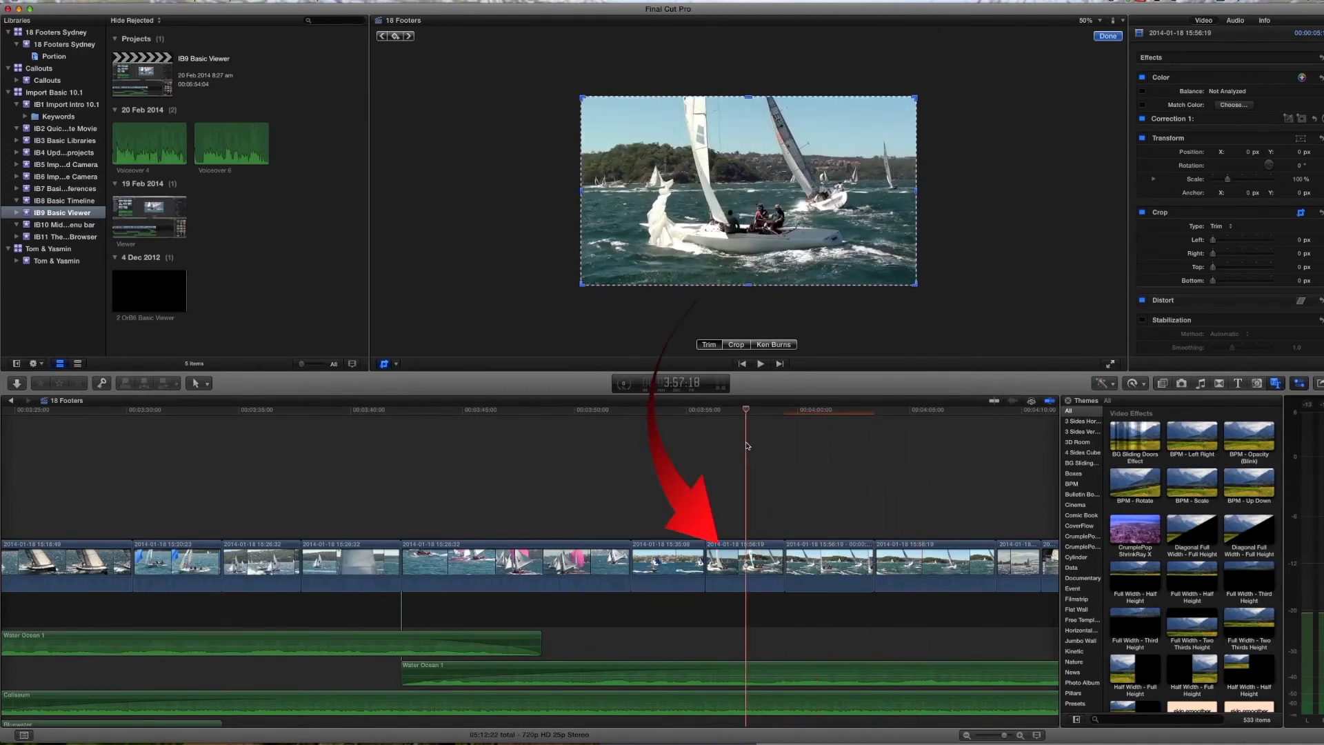
pyautogui.click(790, 455)
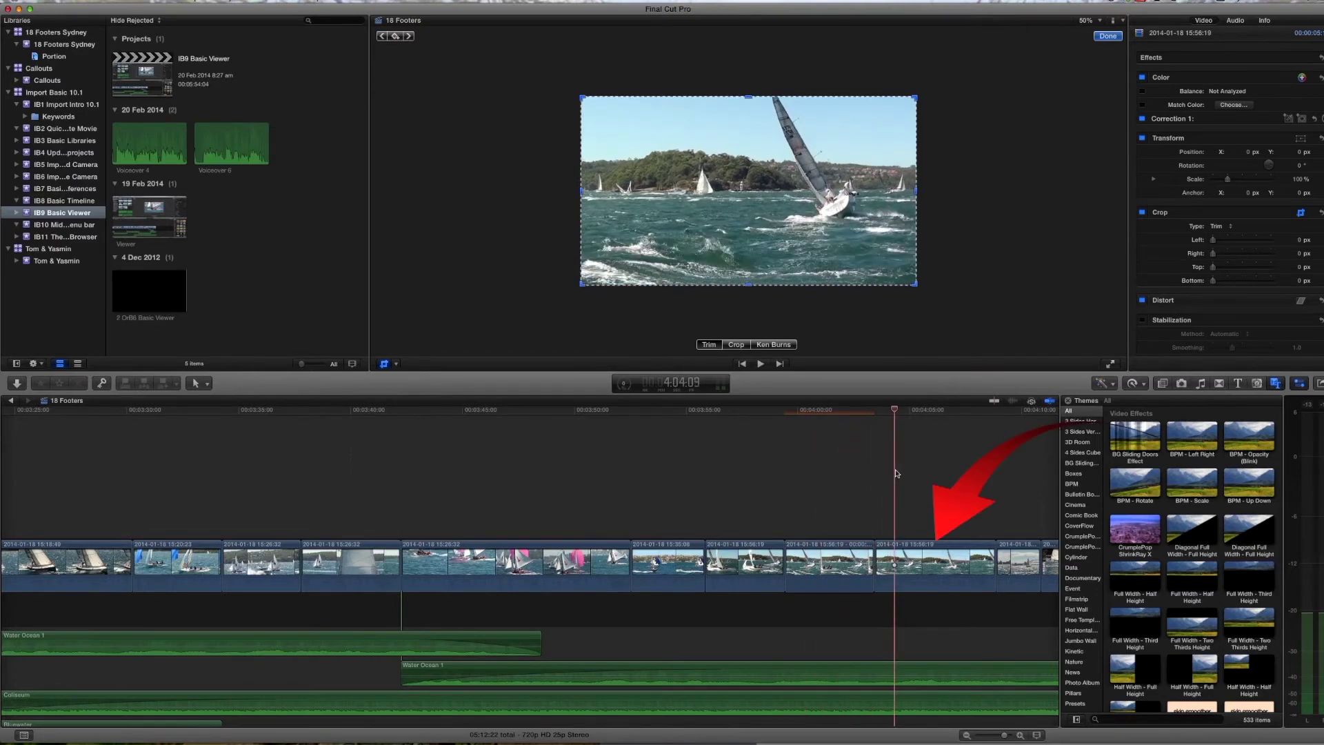
pyautogui.click(837, 476)
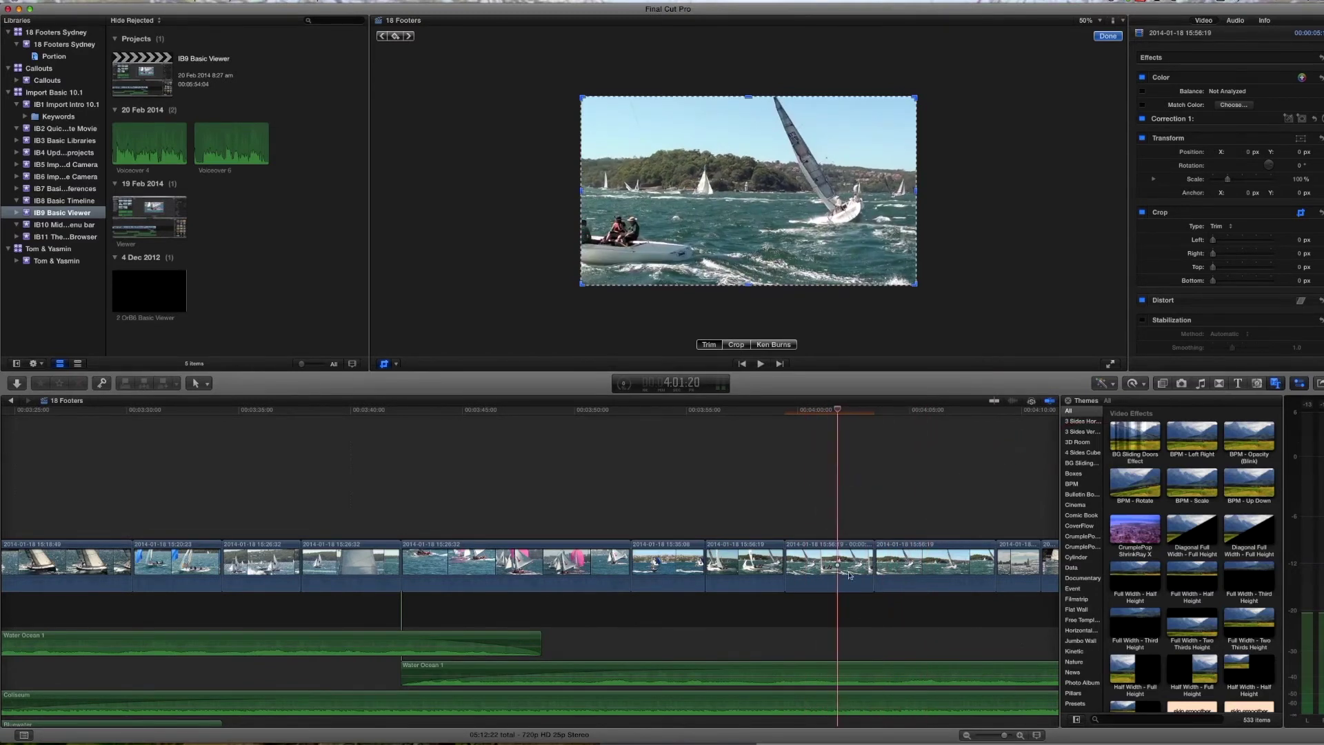
pyautogui.click(824, 562)
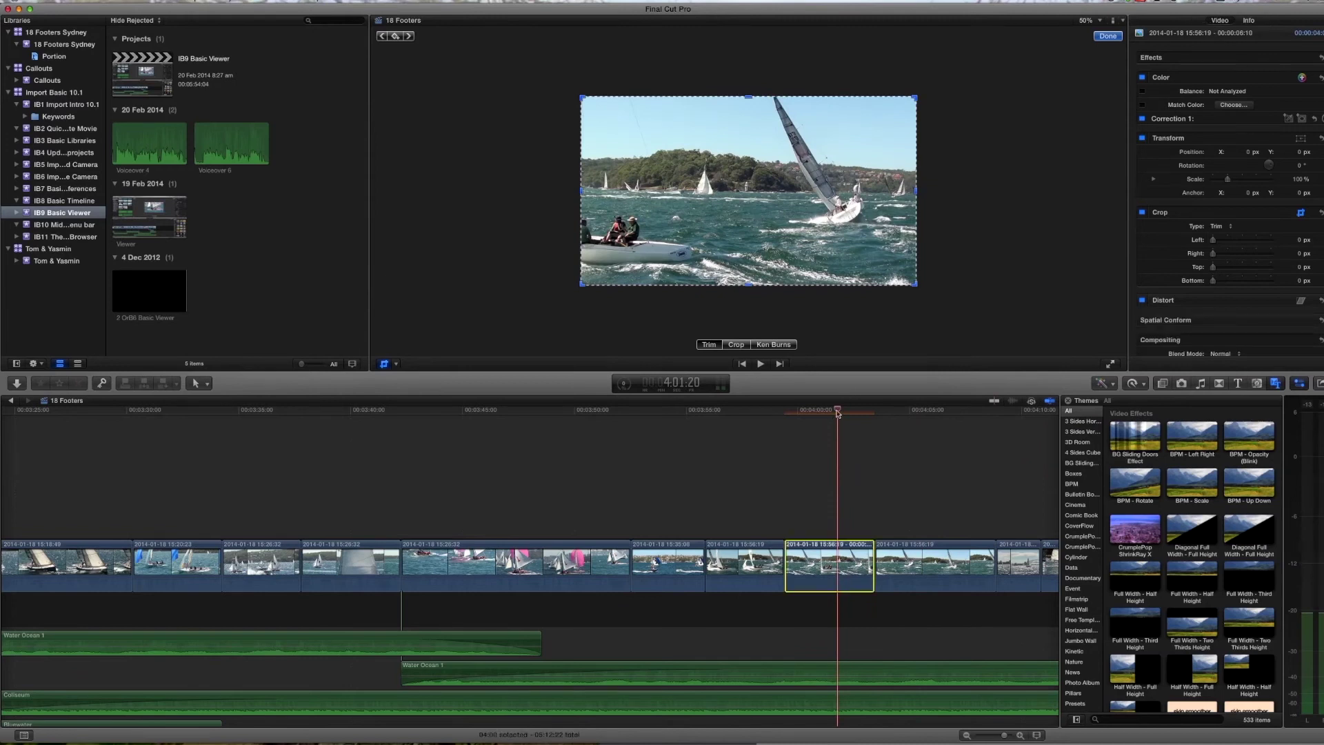
pyautogui.moveTo(837, 412)
pyautogui.mouseDown()
pyautogui.moveTo(793, 421)
pyautogui.moveTo(842, 422)
pyautogui.moveTo(797, 422)
pyautogui.moveTo(830, 422)
pyautogui.mouseUp()
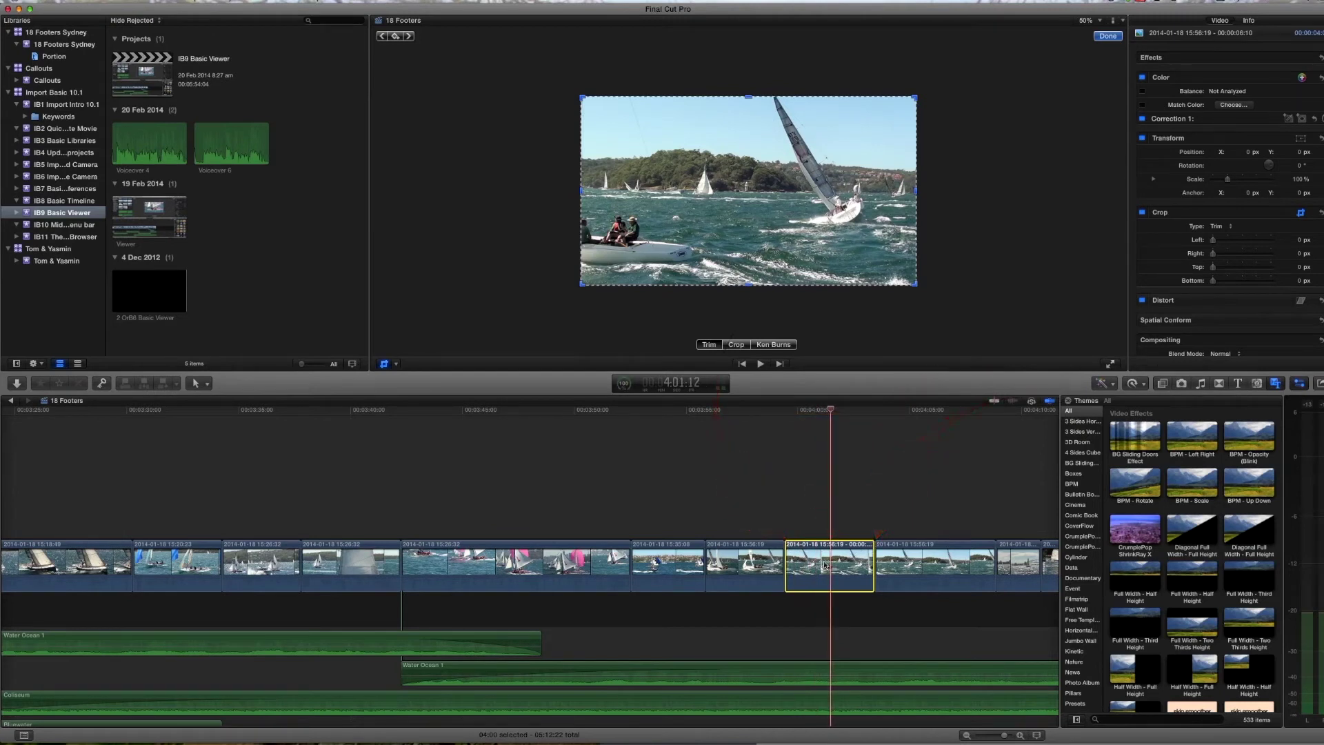
# Apply Ken Burns to the freeze frame, shrinking the End framing tightly onto the heeling yacht
pyautogui.moveTo(831, 409); pyautogui.dragTo(799, 410)
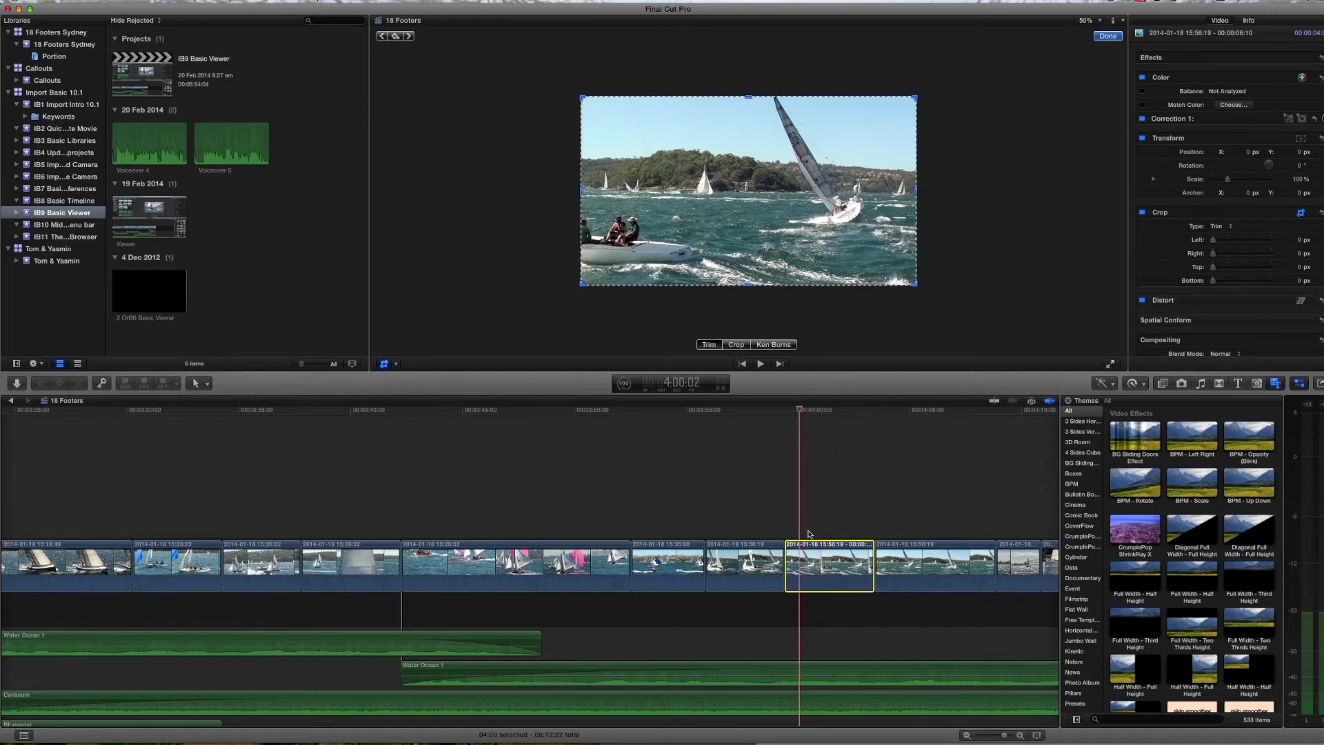
pyautogui.click(778, 345)
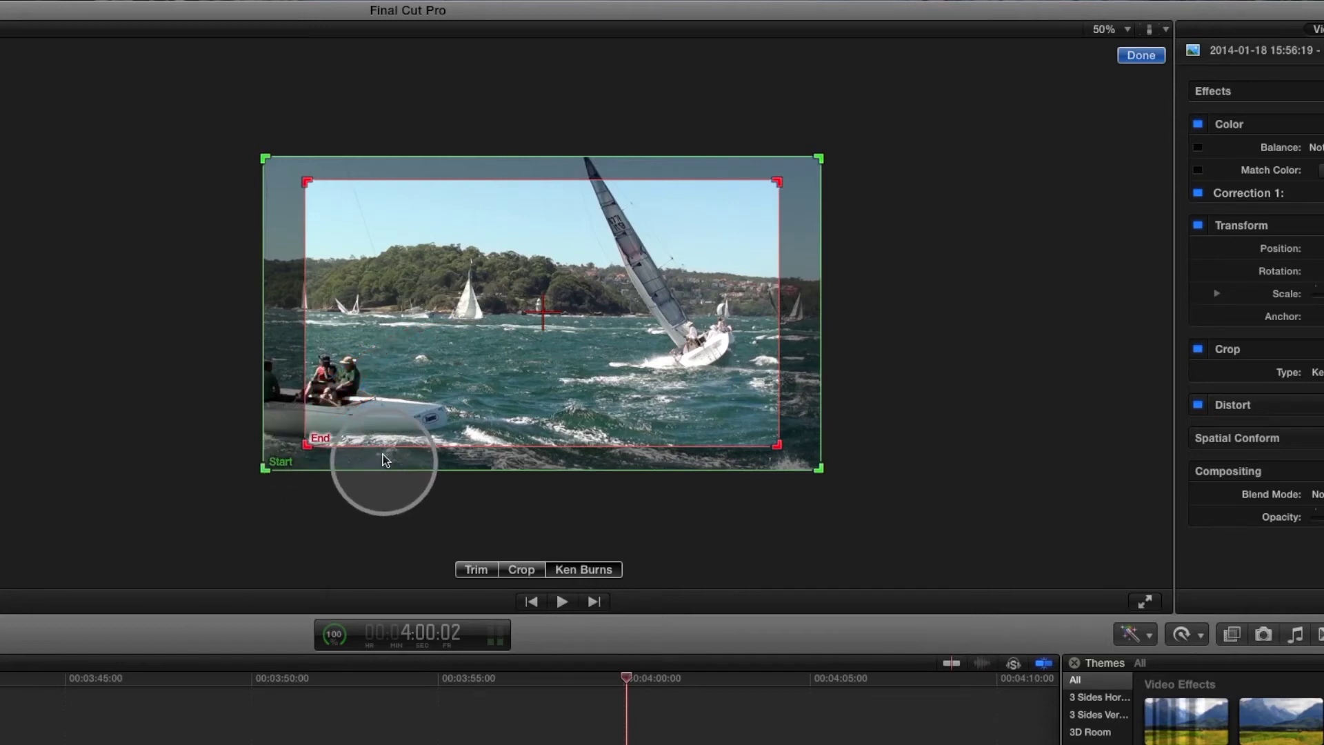
pyautogui.moveTo(308, 444); pyautogui.dragTo(458, 359)
pyautogui.moveTo(495, 302)
pyautogui.mouseDown()
pyautogui.moveTo(513, 301)
pyautogui.moveTo(532, 330)
pyautogui.mouseUp()
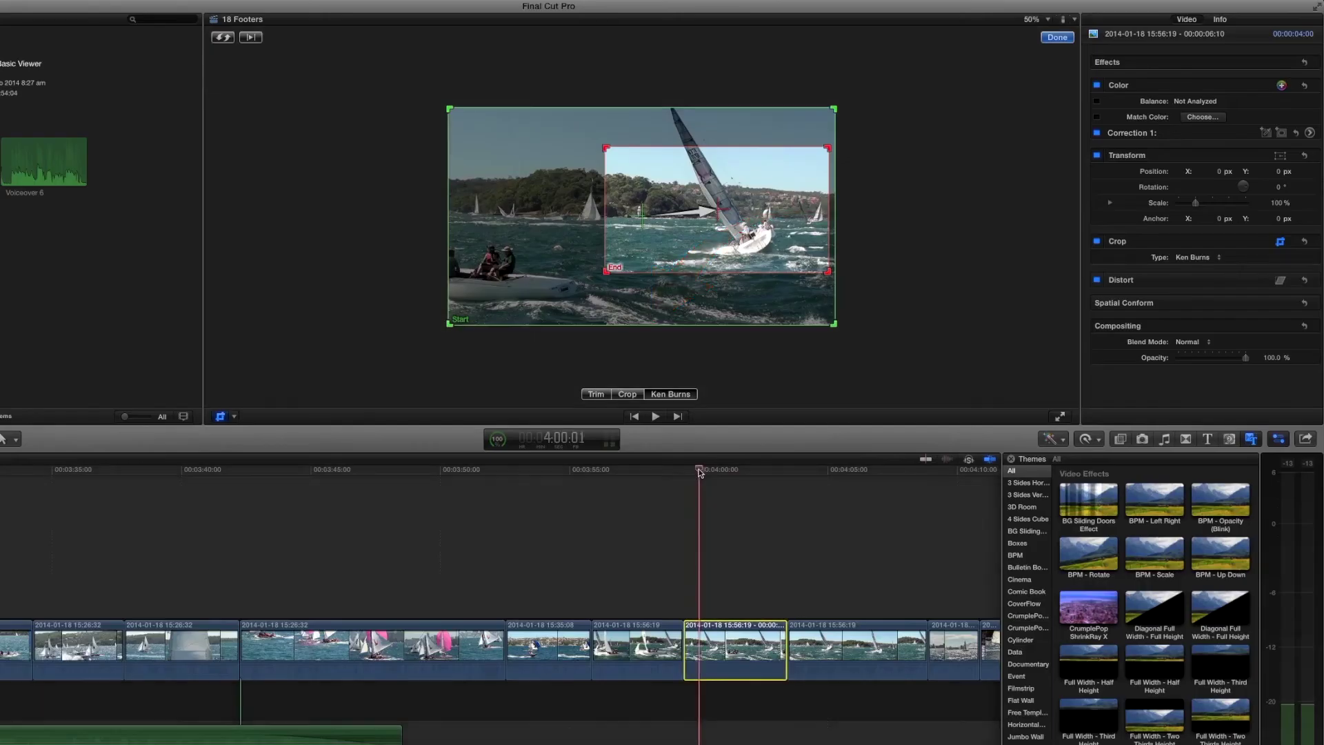
# Play the Ken Burns animation from just before the freeze frame, then choose Transform
pyautogui.moveTo(700, 470); pyautogui.dragTo(687, 473)
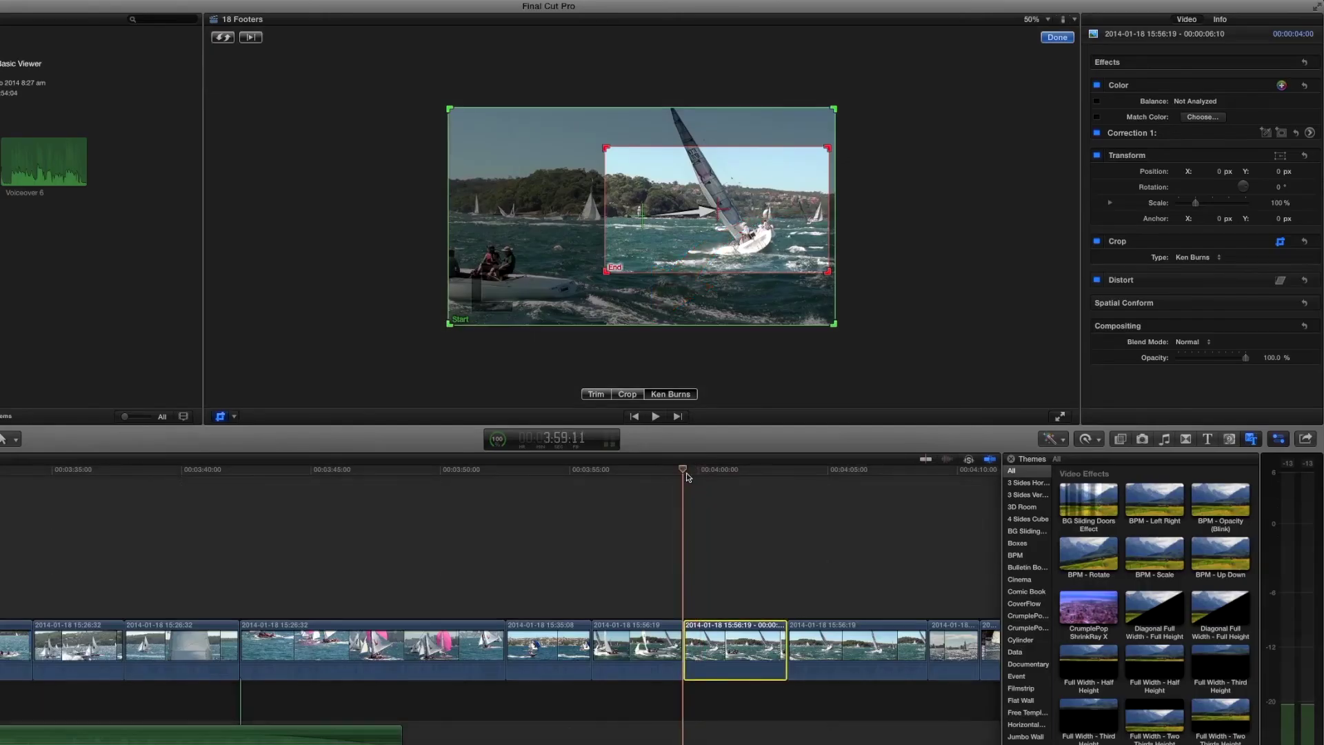
pyautogui.press('space')
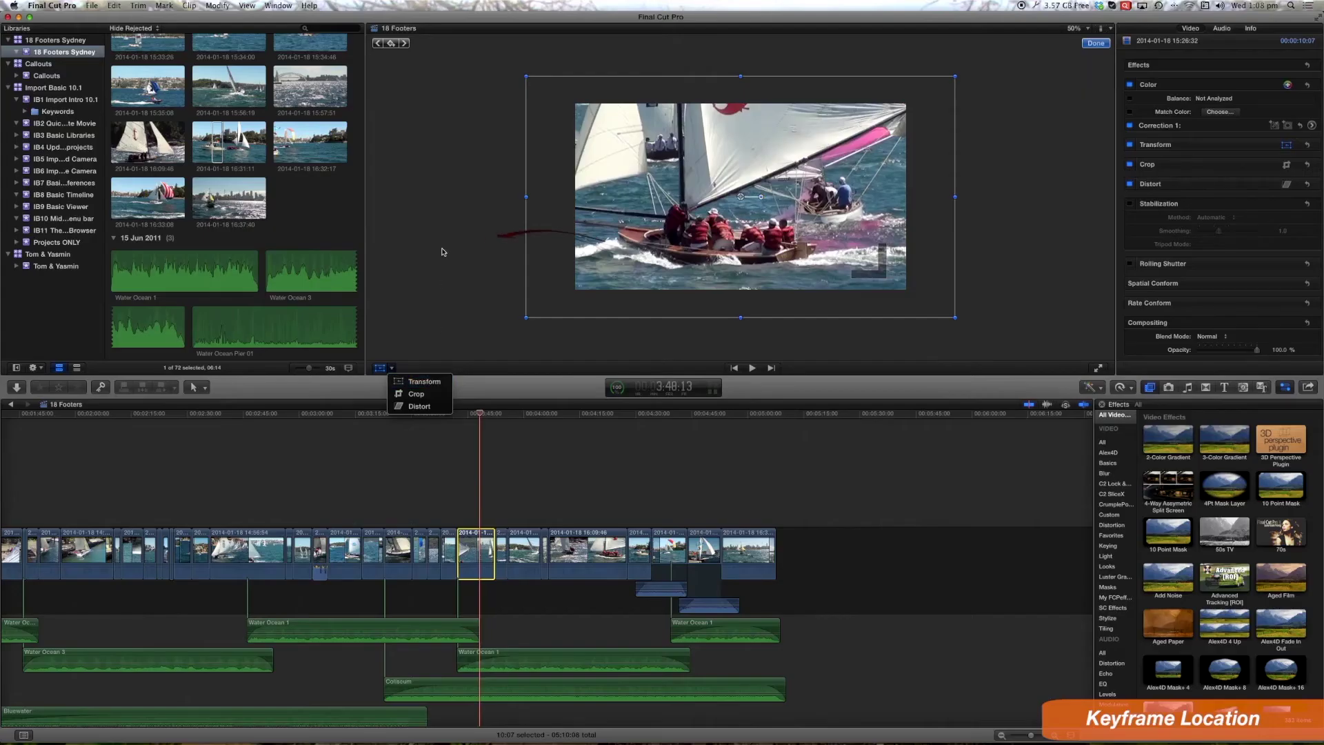
pyautogui.click(428, 205)
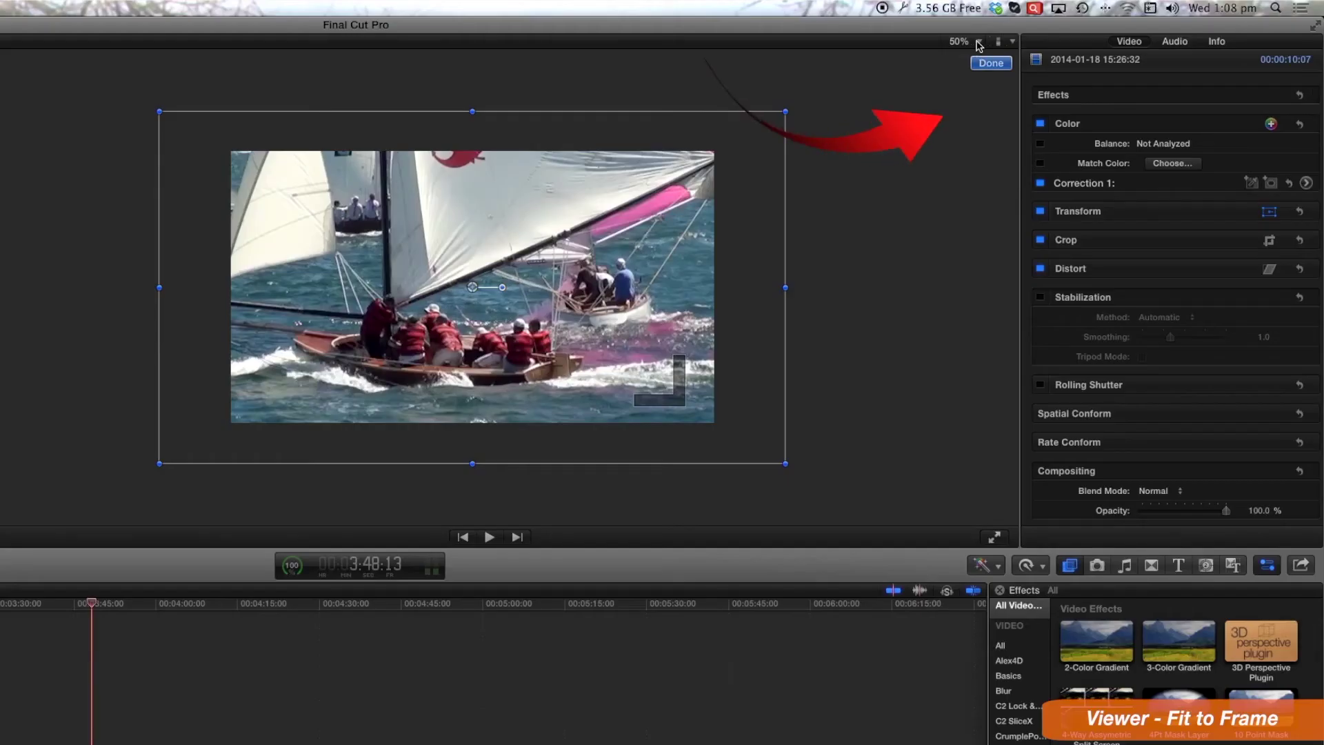
# Try viewer zoom at Fit and 12.5%, move the playhead to about 3:59:00, and refit
pyautogui.click(1088, 29)
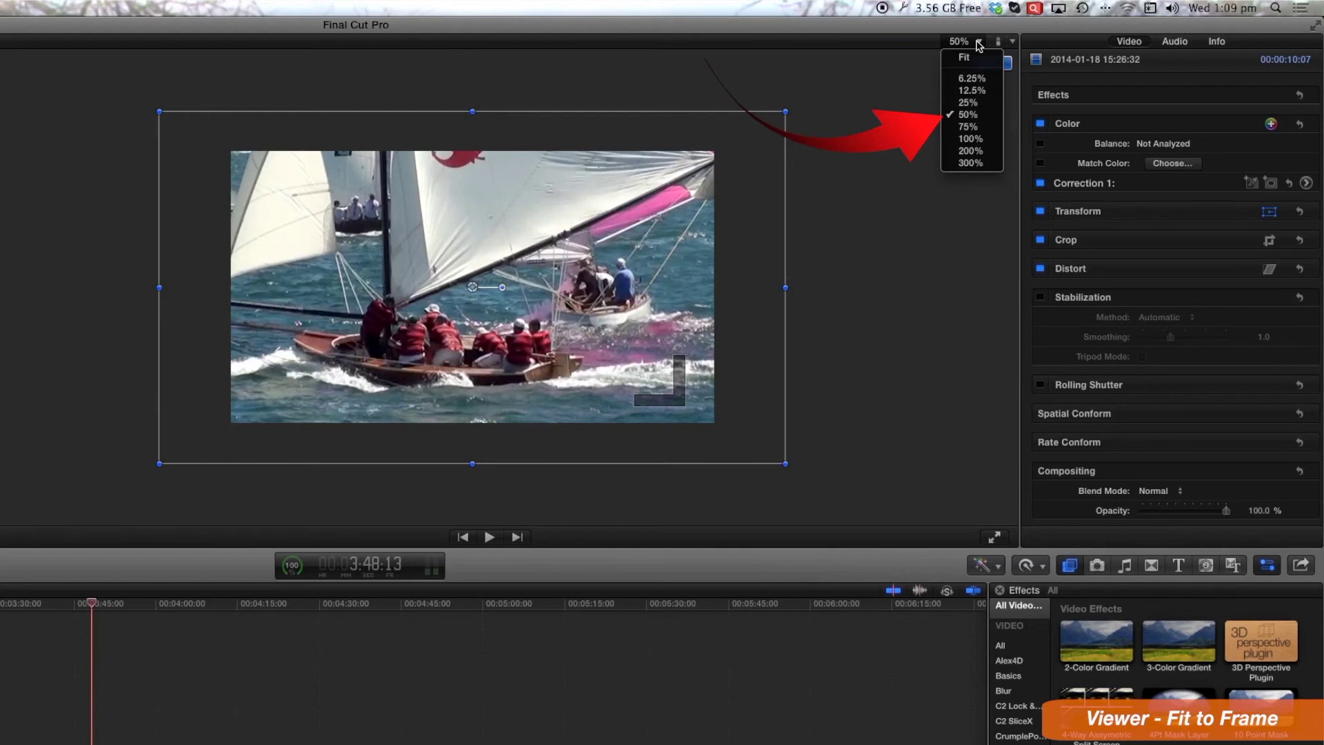
pyautogui.click(973, 57)
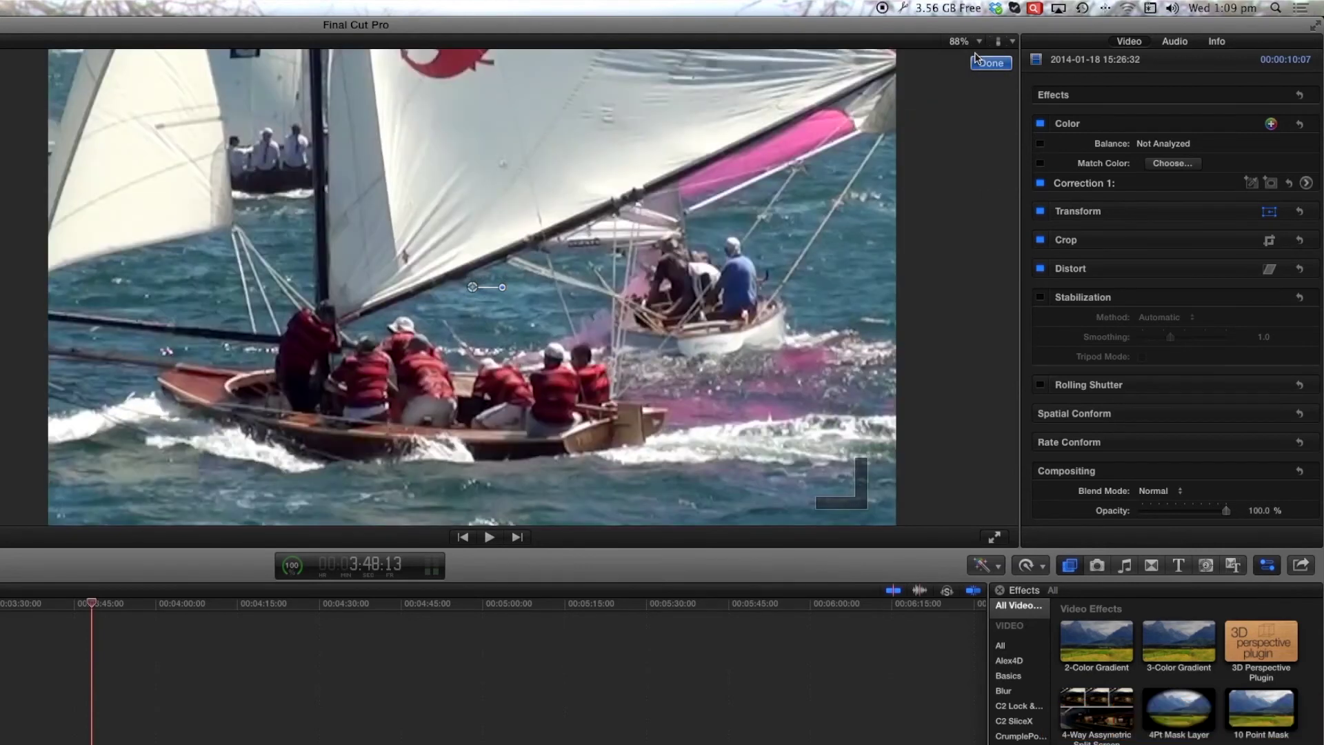
pyautogui.click(975, 42)
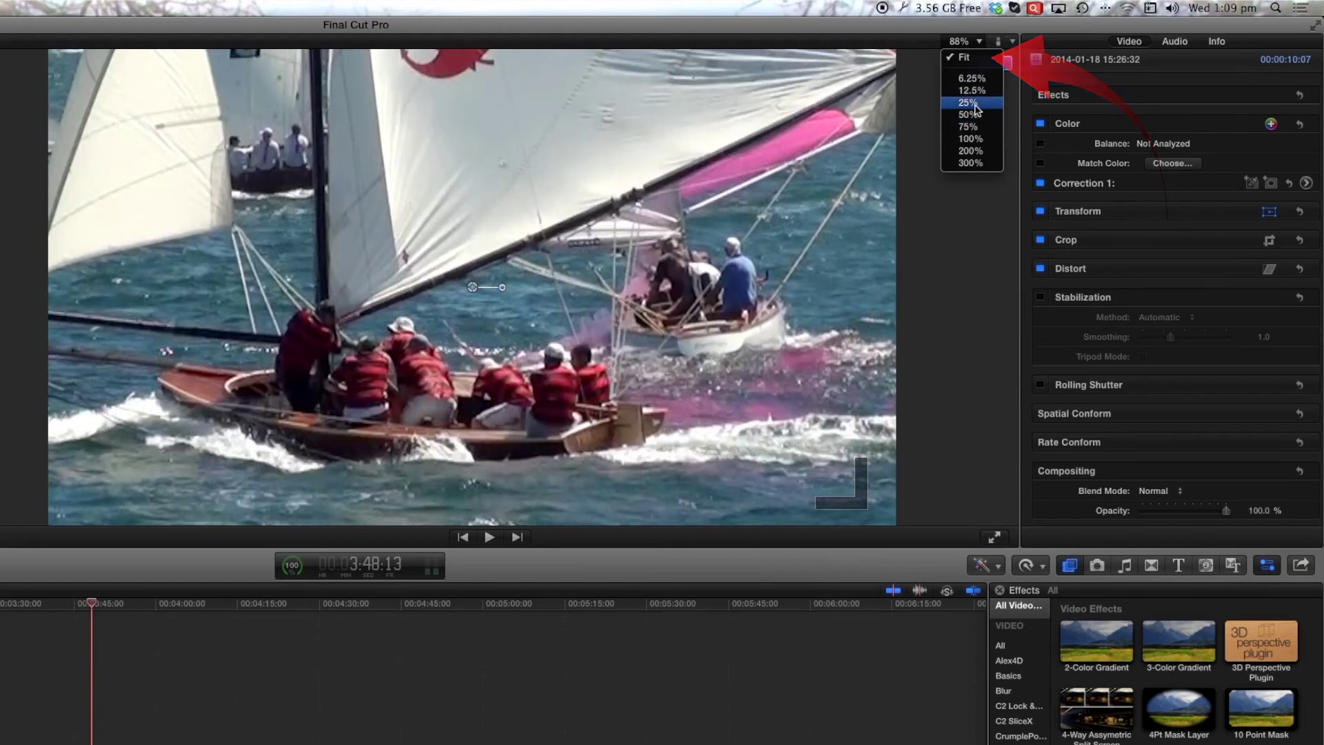
pyautogui.click(973, 90)
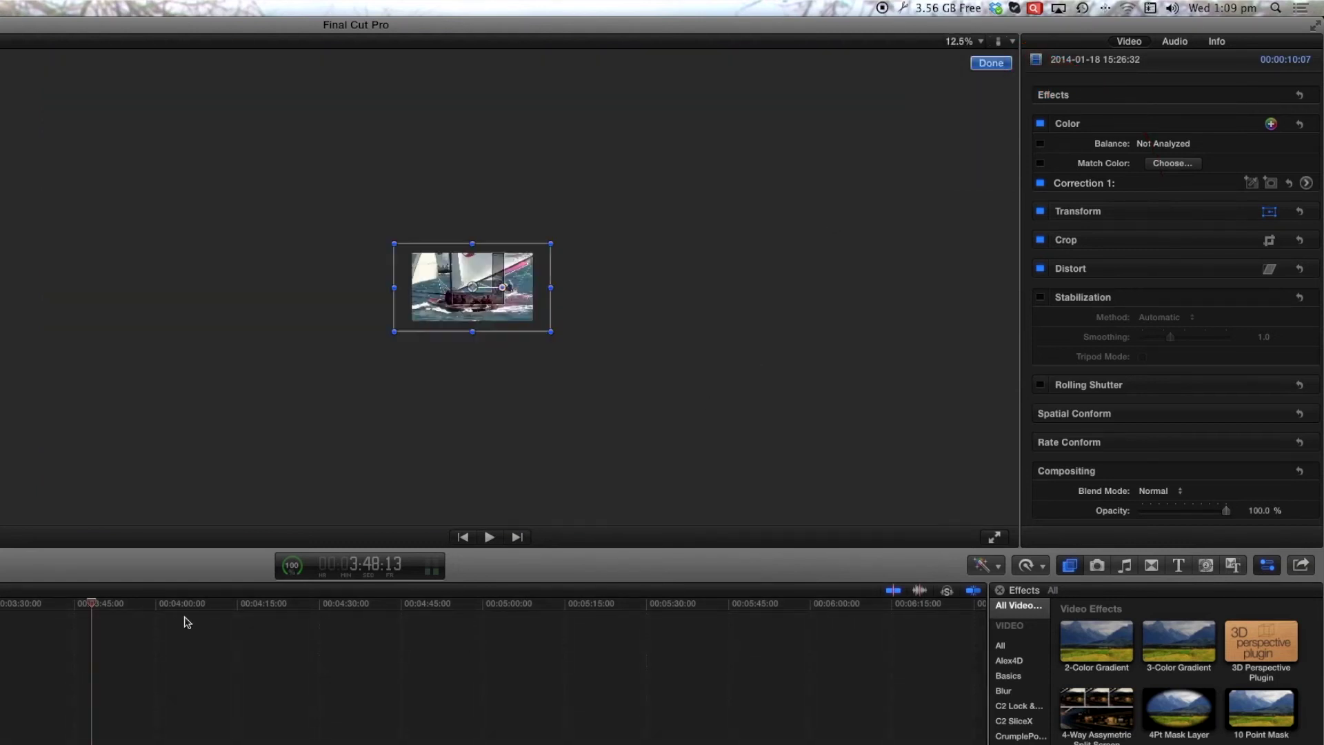
pyautogui.click(148, 614)
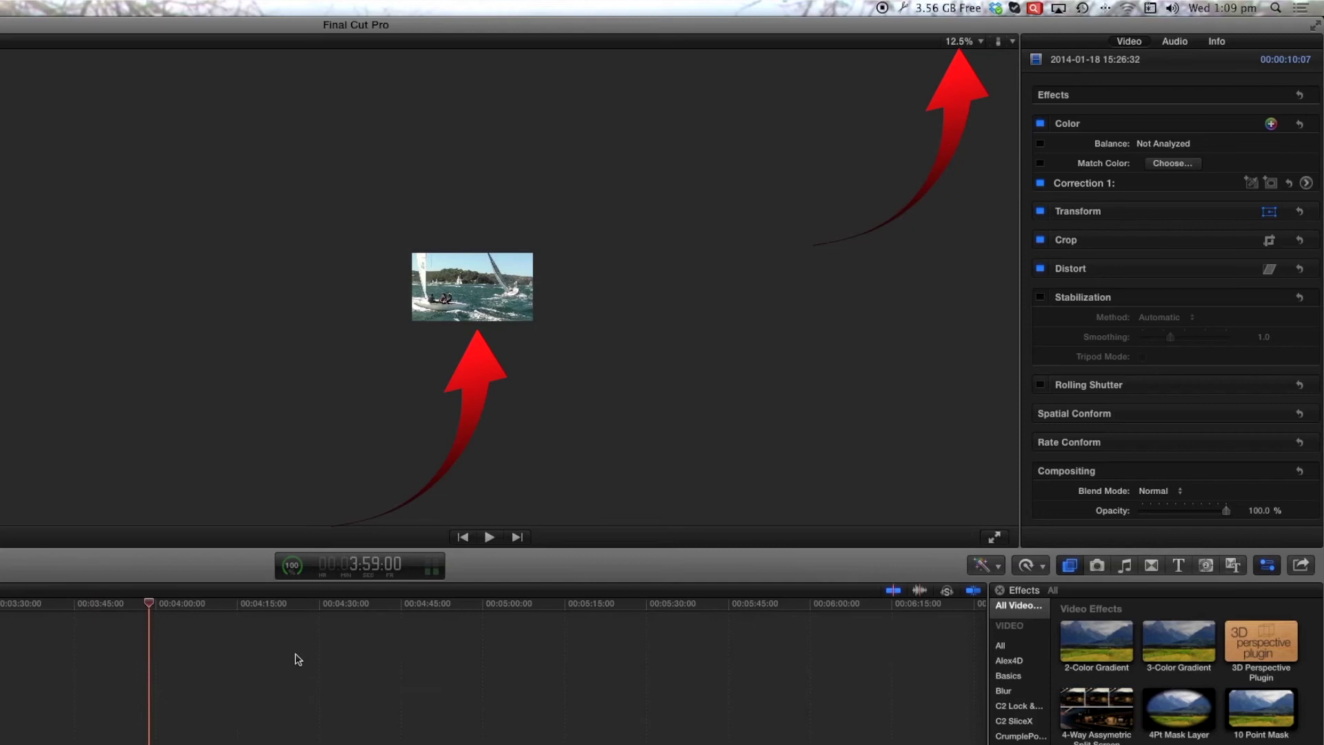
pyautogui.hotkey('shift', 'z')
# Magnify the viewer to 300%, pan across the picture, then return the zoom to 100%
pyautogui.click(964, 41)
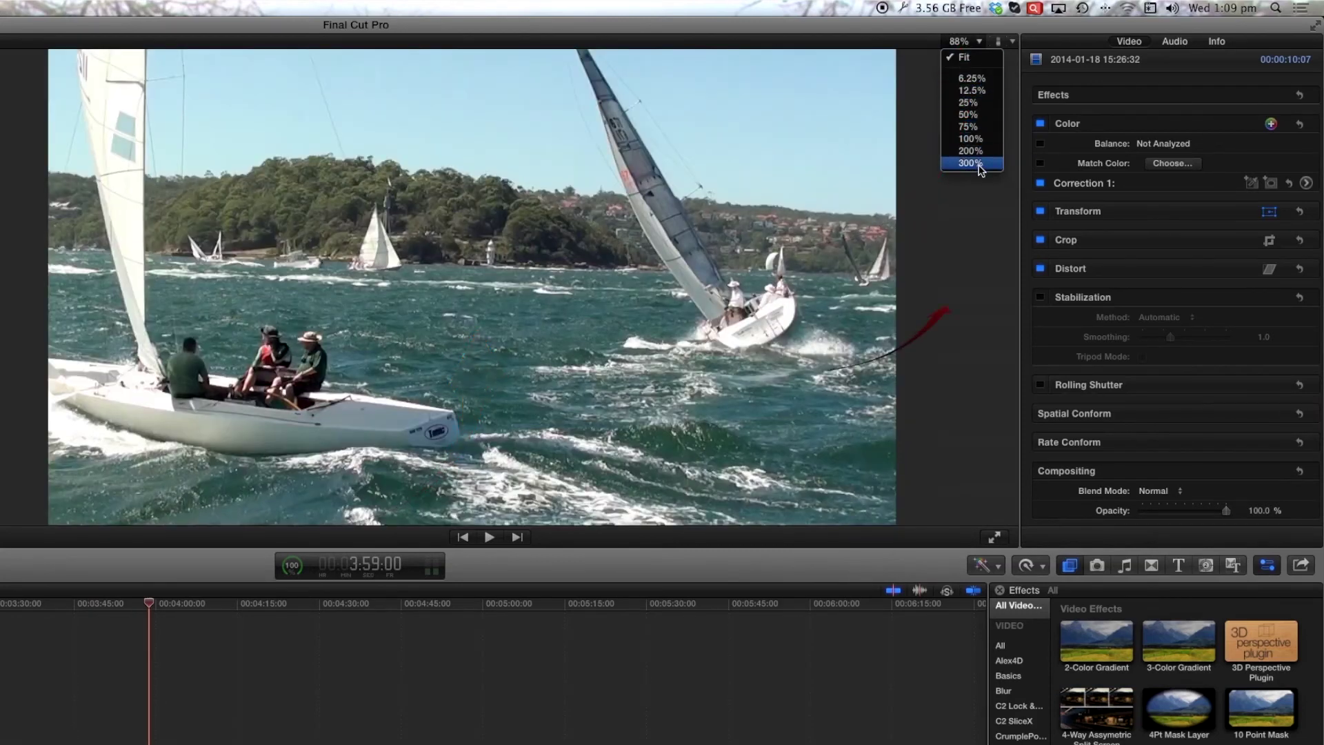
pyautogui.click(972, 163)
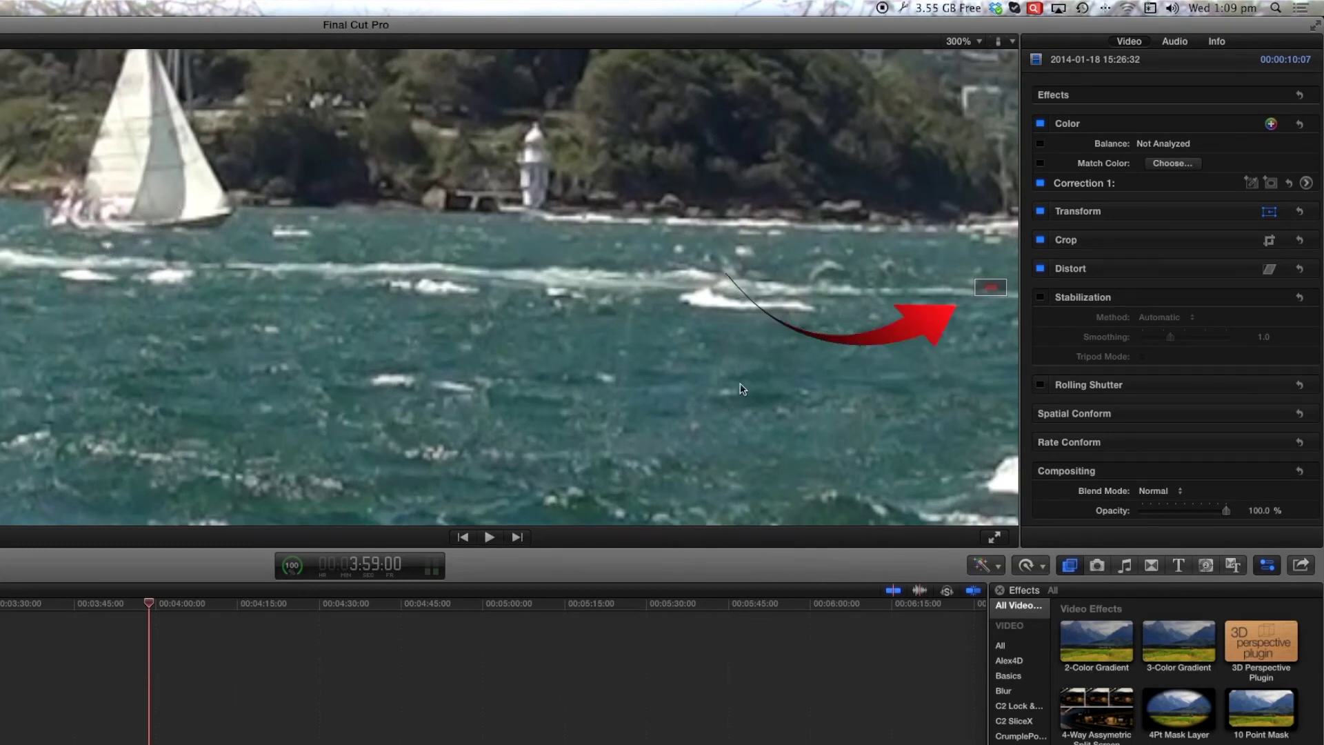
pyautogui.moveTo(992, 288); pyautogui.dragTo(739, 289)
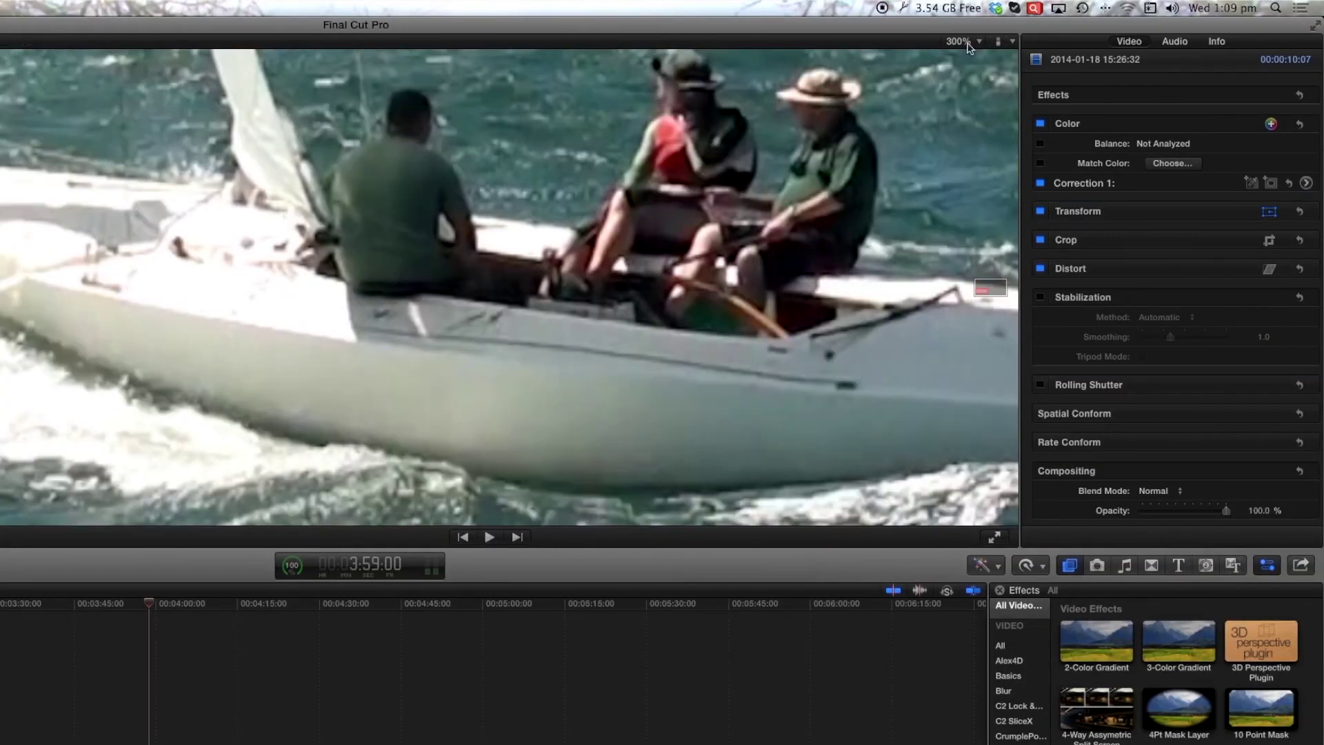
pyautogui.click(977, 43)
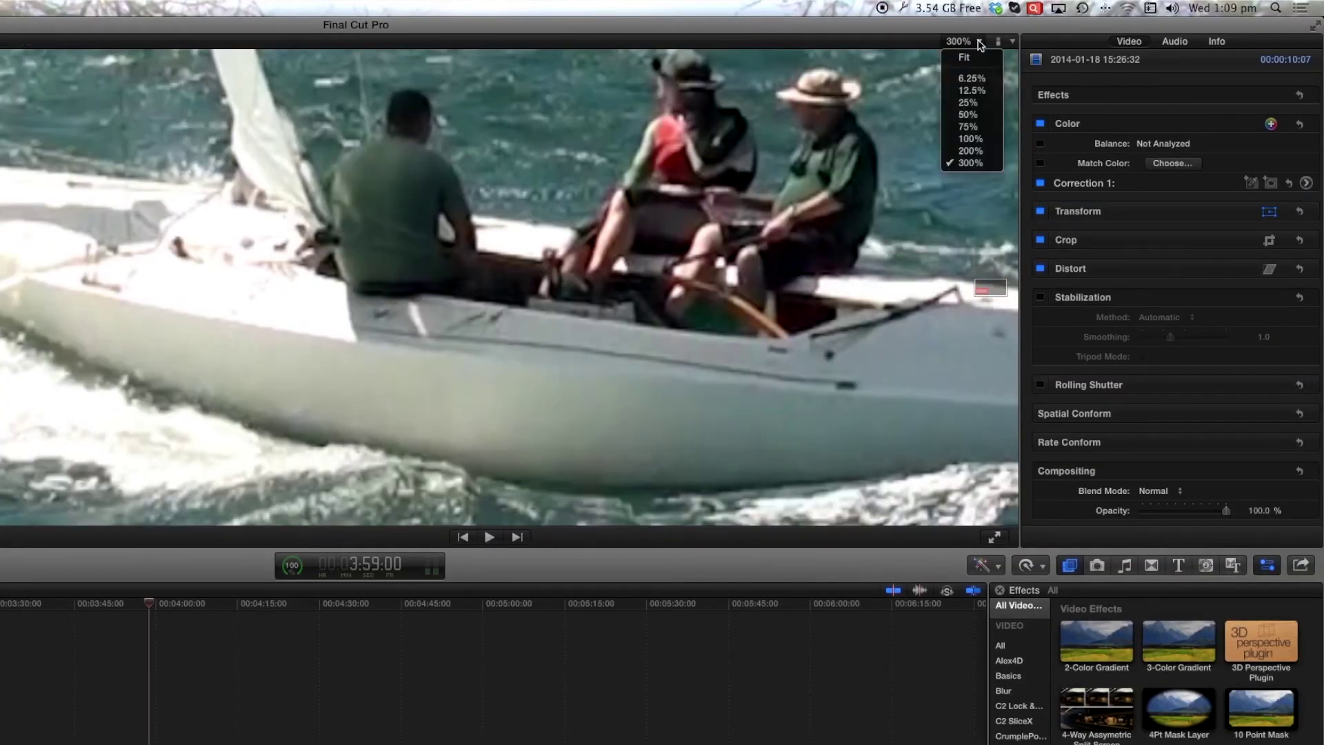
pyautogui.click(982, 140)
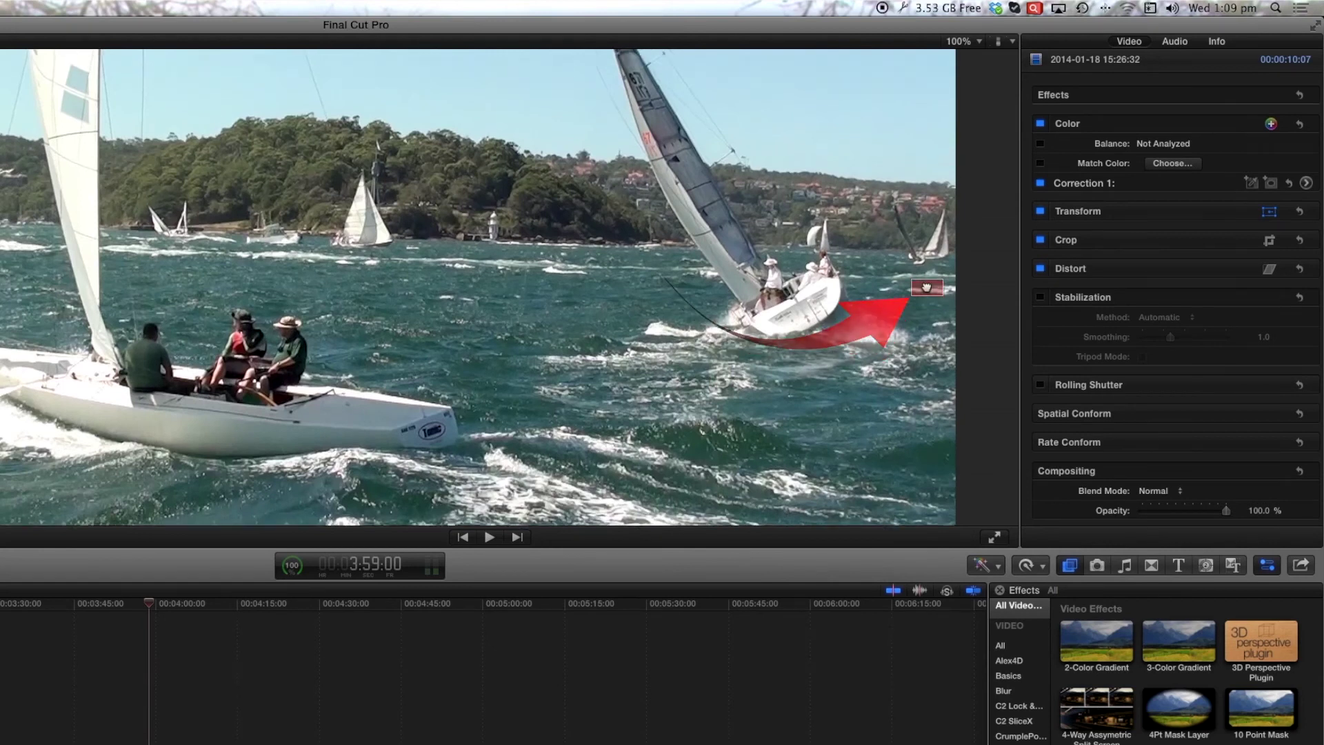
pyautogui.scroll(3, 925, 277)
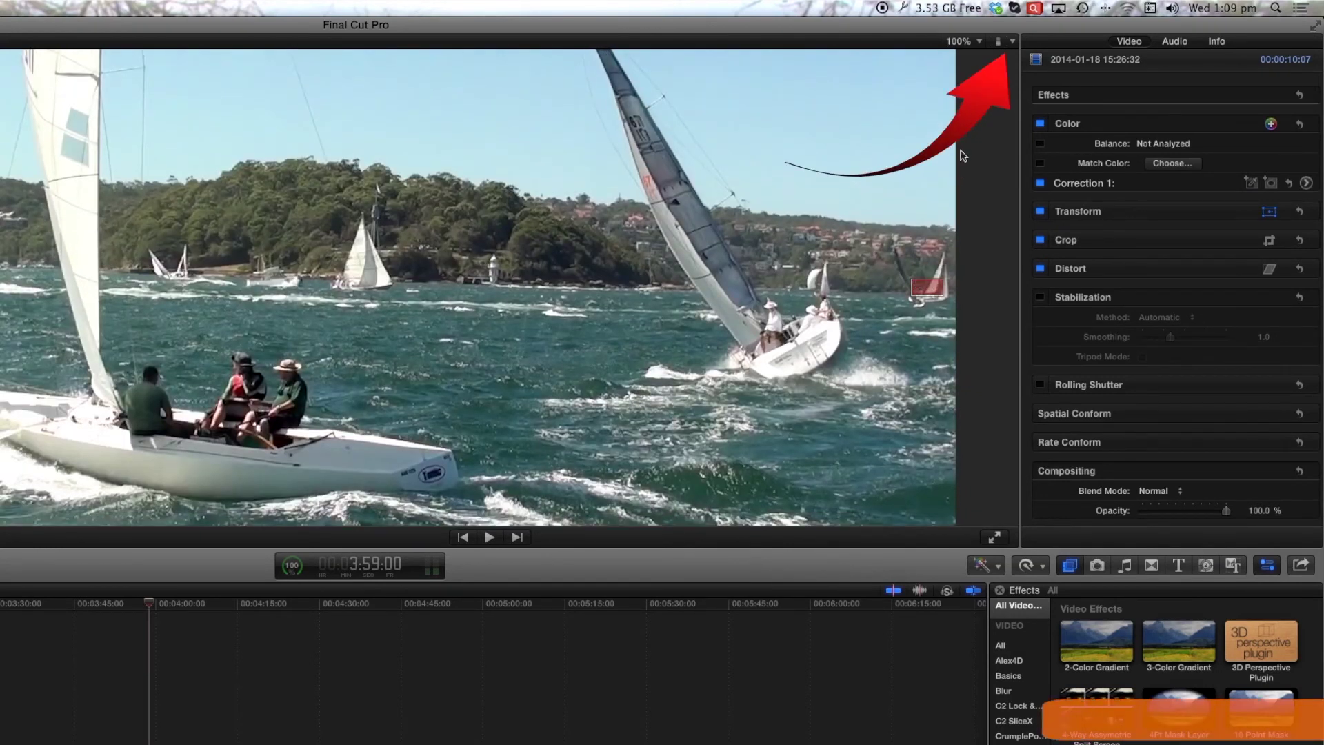
# Review the viewer's Display, Quality and Channels options without changes, then play the clip full screen
pyautogui.click(998, 43)
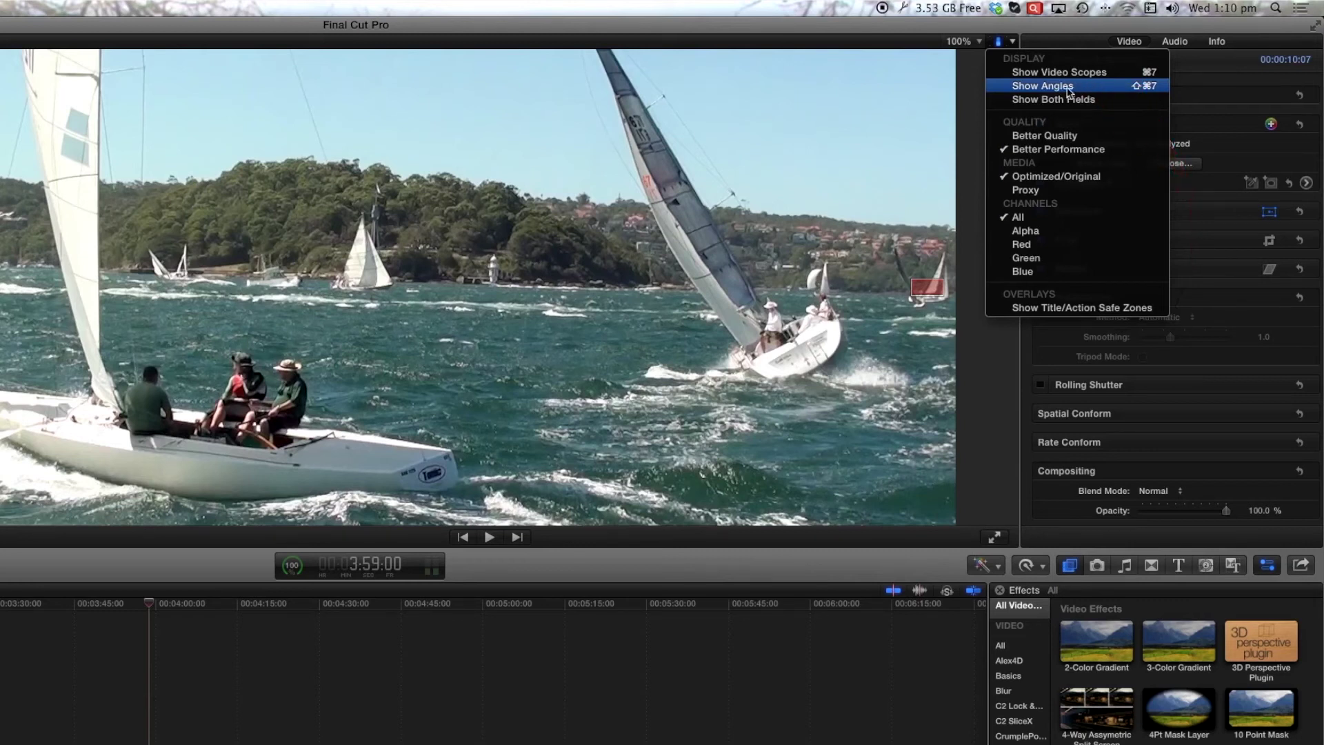
pyautogui.click(1046, 88)
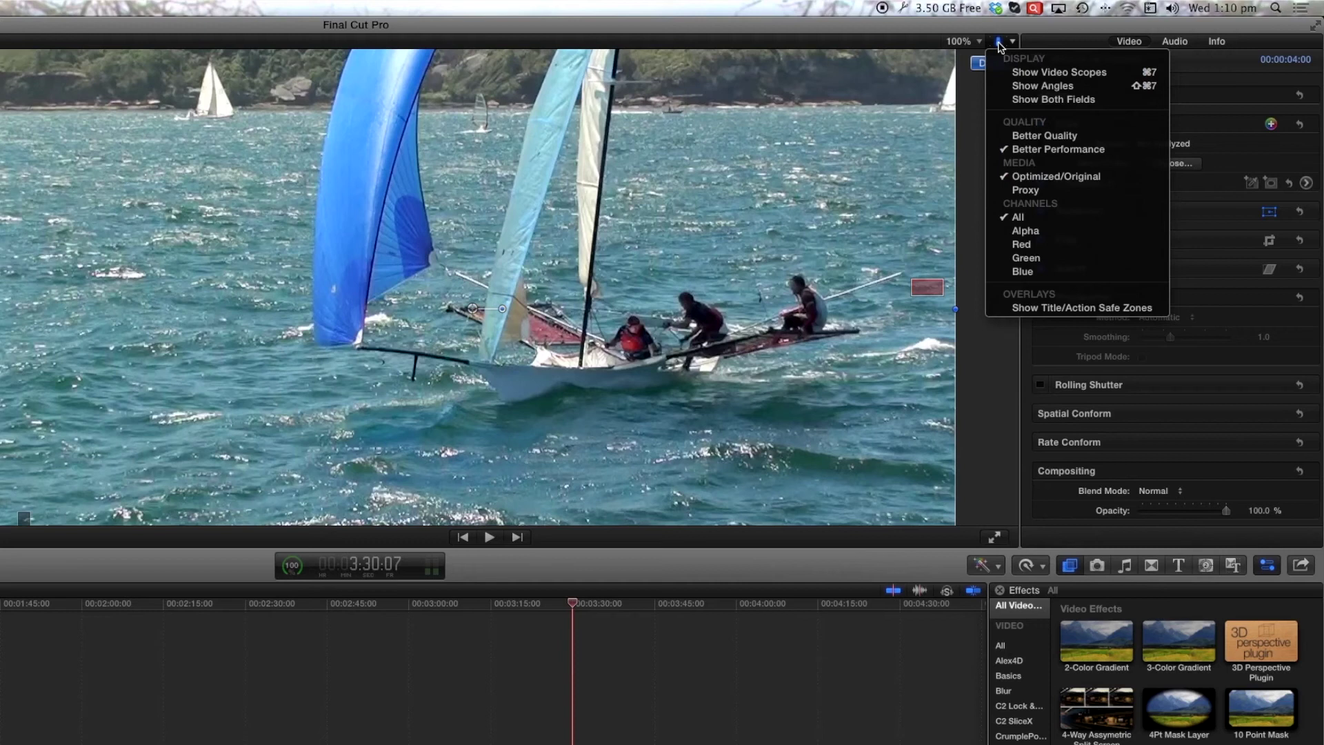
pyautogui.click(792, 441)
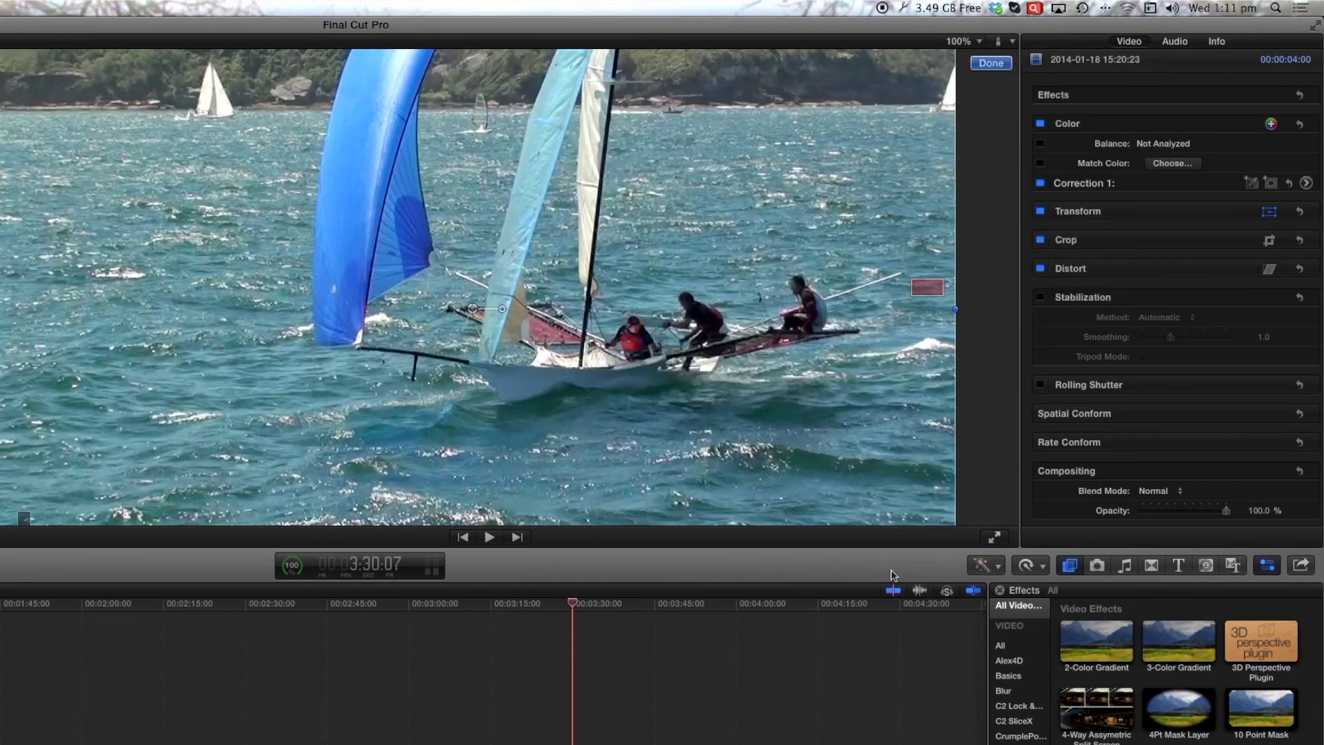
pyautogui.click(993, 538)
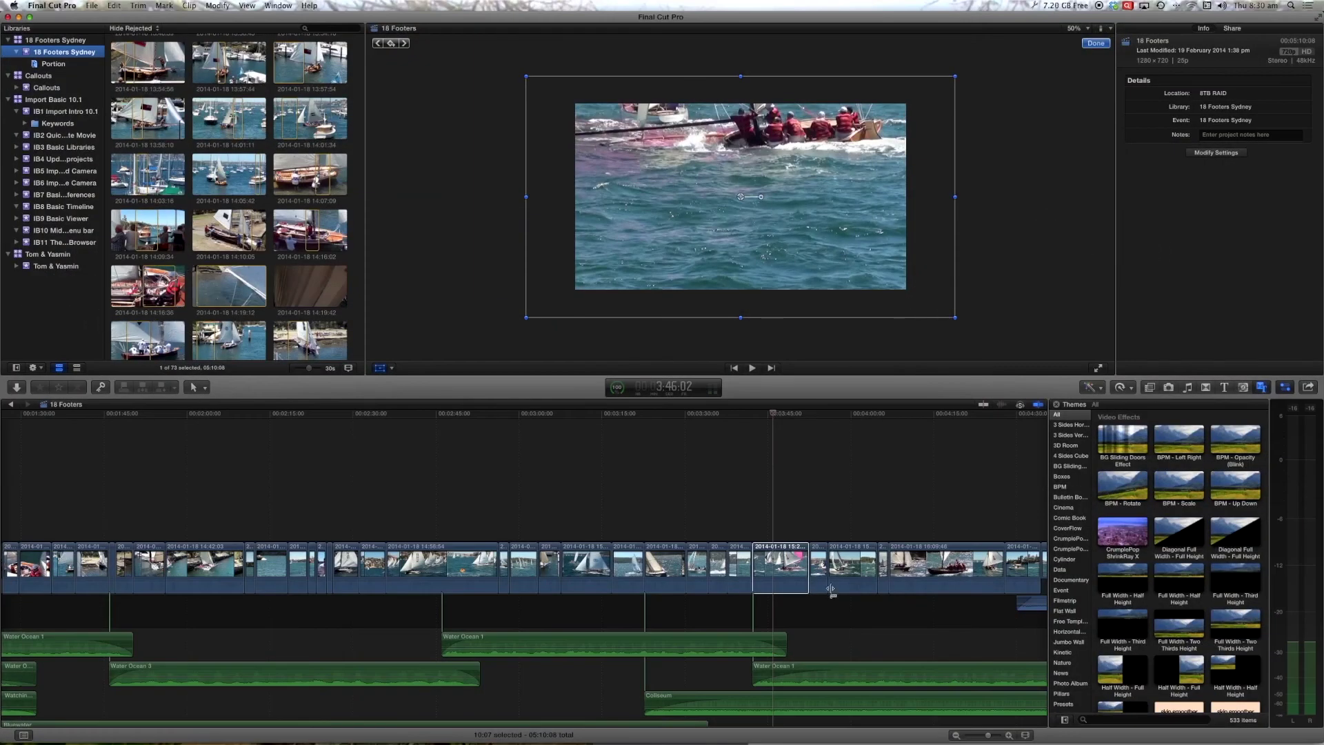
pyautogui.click(775, 560)
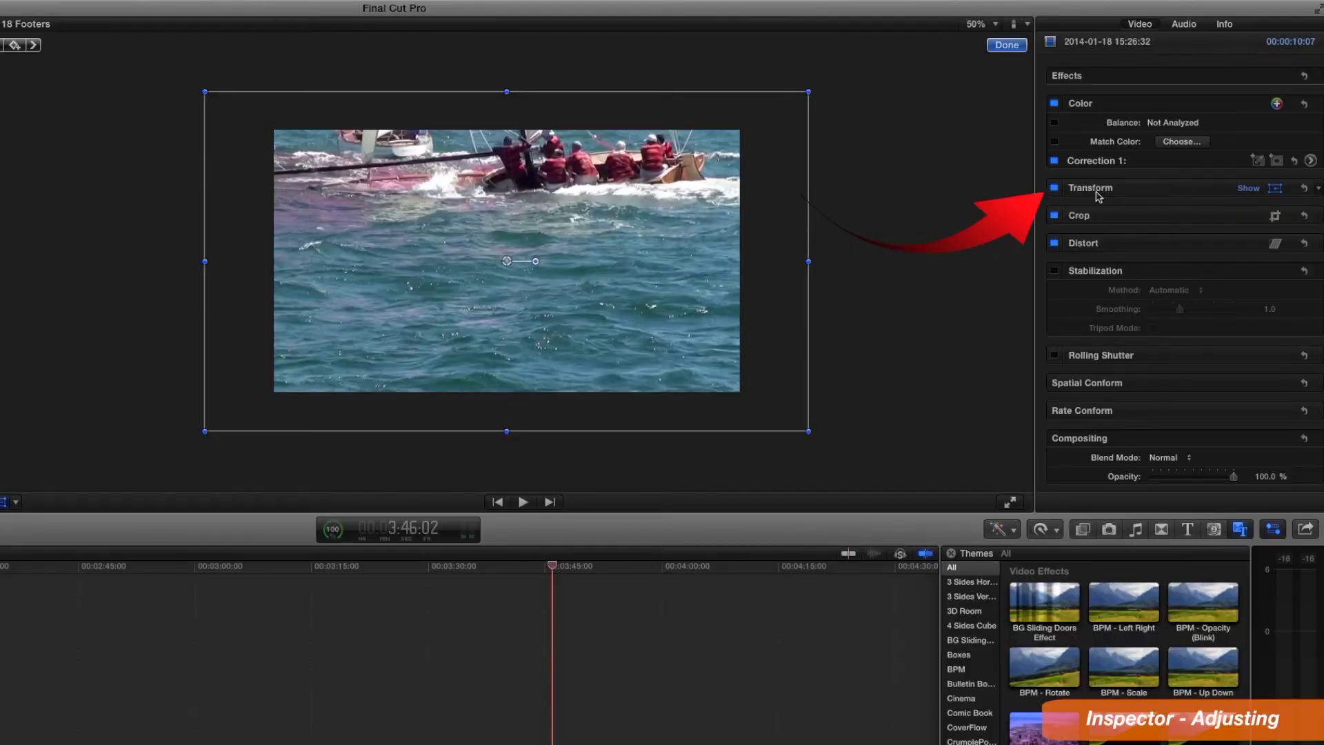
pyautogui.click(16, 503)
pyautogui.click(58, 520)
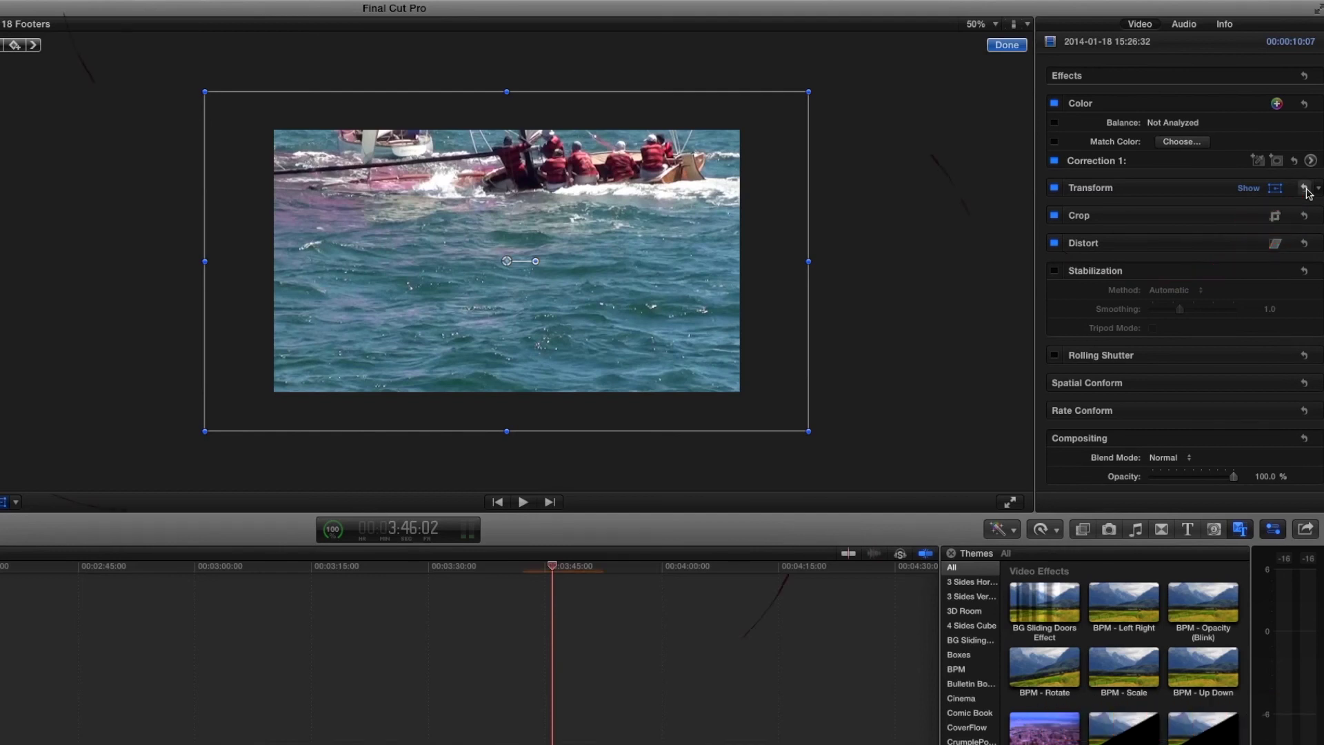
pyautogui.click(1306, 188)
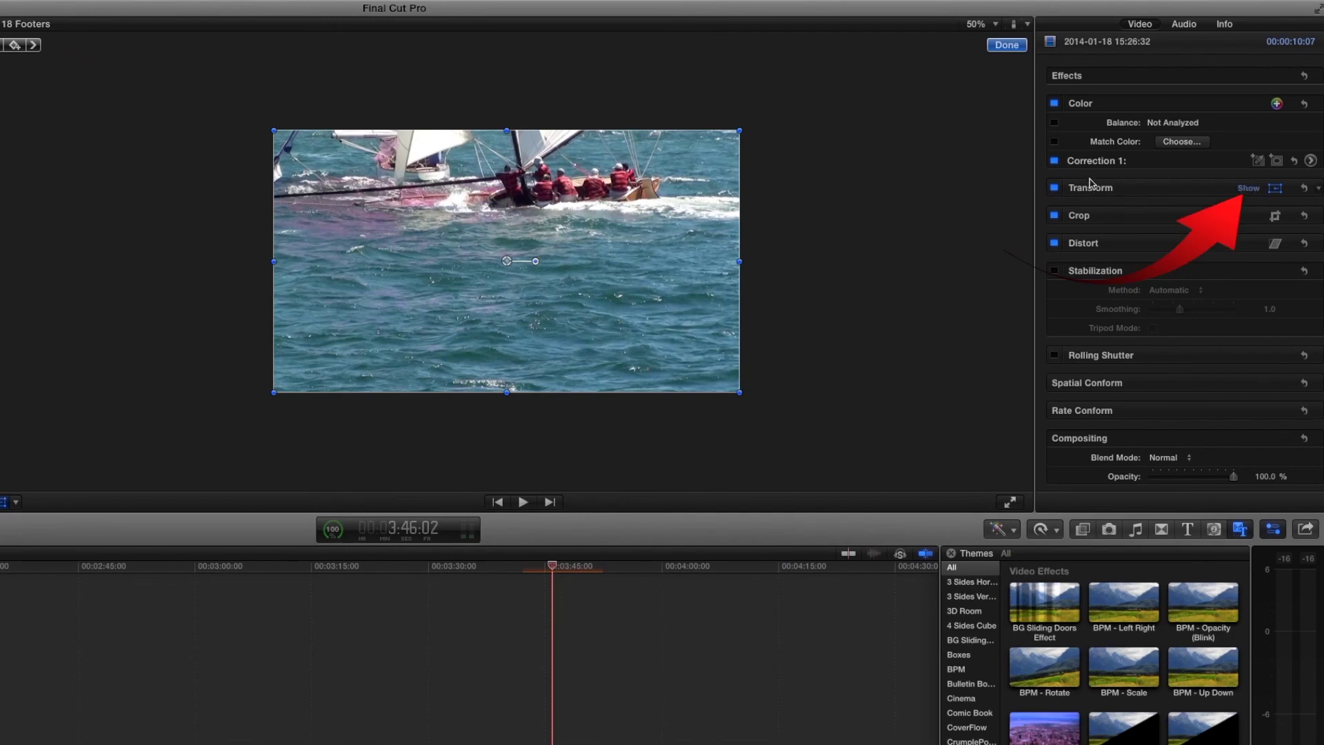
# Scale the clip to 85%, rotate it to 22° then about -28°, and reset it
pyautogui.click(1251, 188)
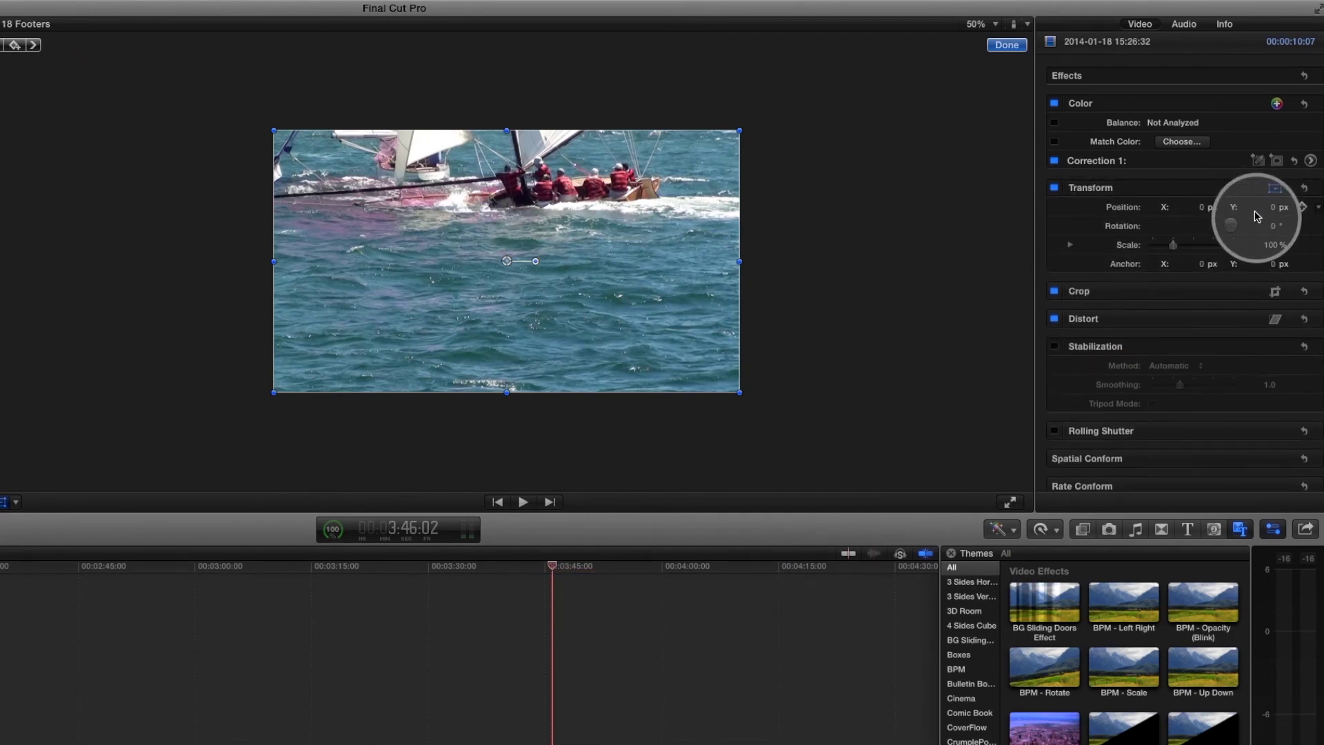
pyautogui.moveTo(1172, 246); pyautogui.dragTo(1173, 250)
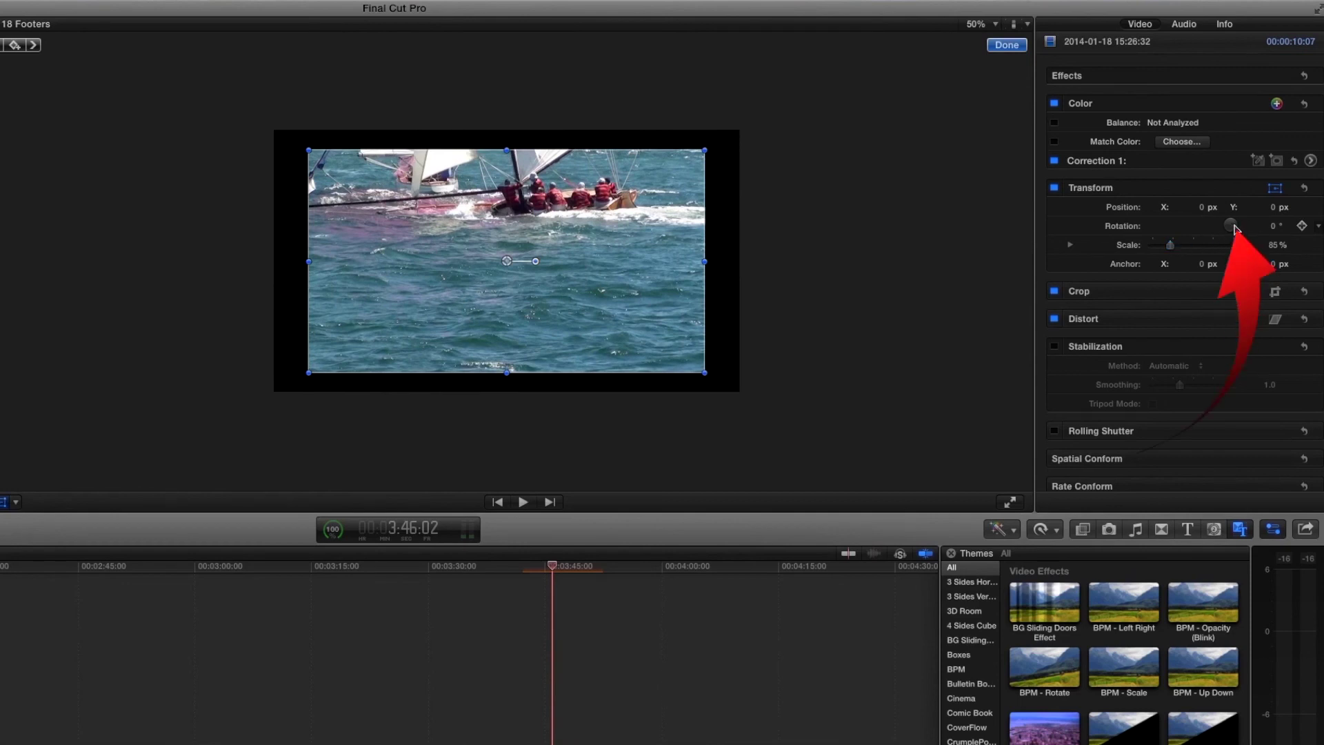
pyautogui.moveTo(1234, 228); pyautogui.dragTo(1239, 226)
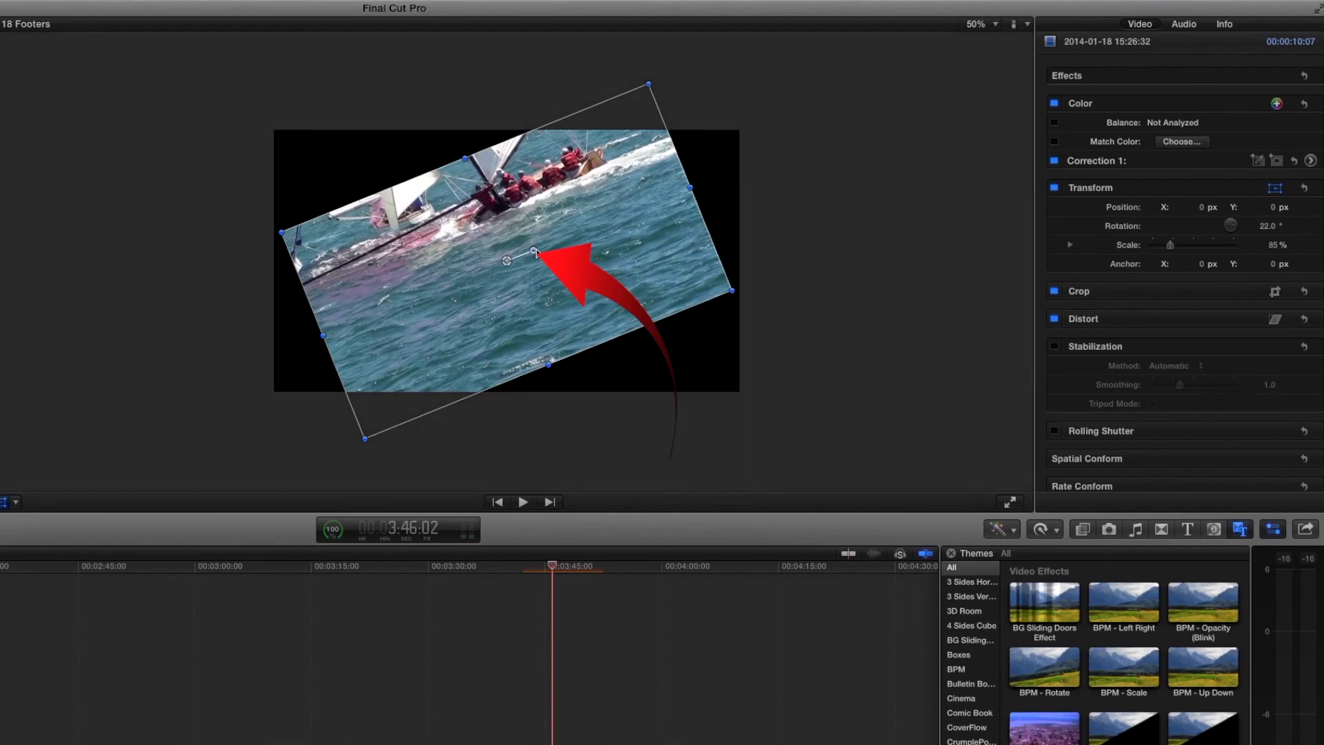
pyautogui.moveTo(533, 249)
pyautogui.mouseDown()
pyautogui.moveTo(544, 286)
pyautogui.moveTo(535, 260)
pyautogui.mouseUp()
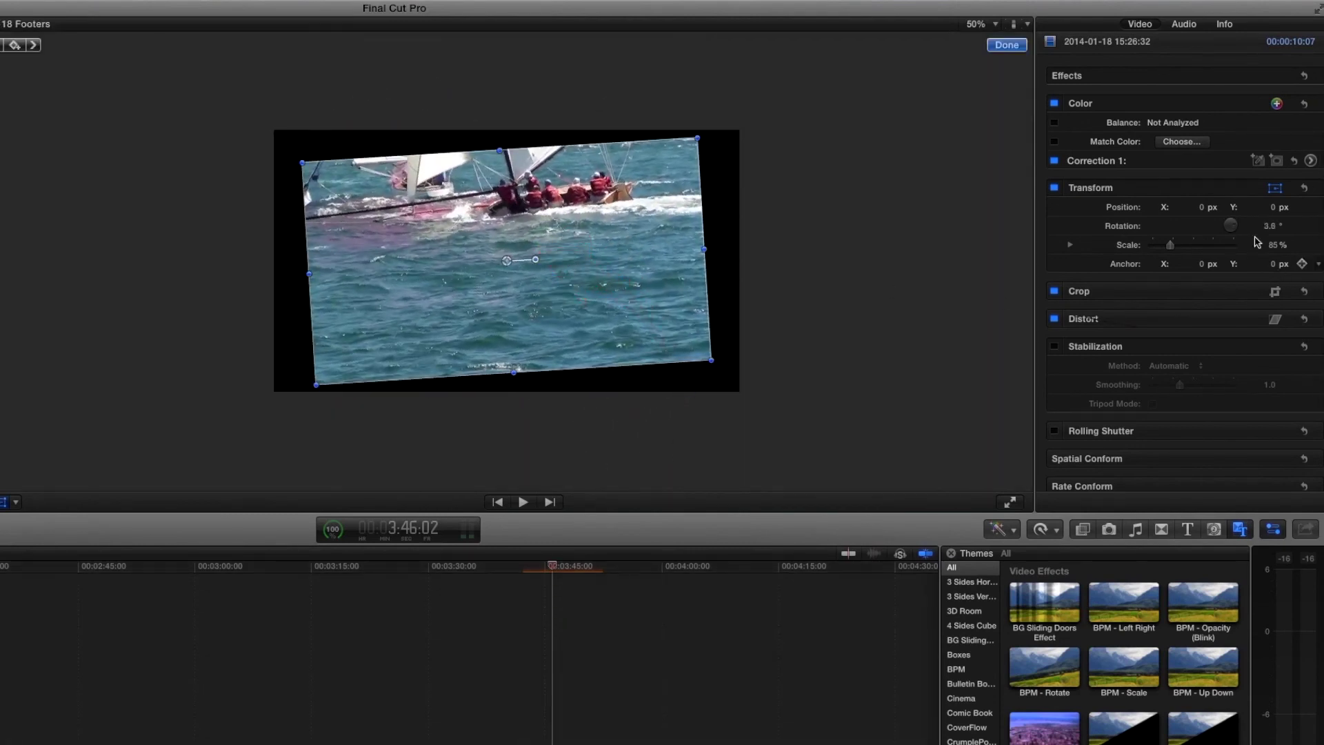
pyautogui.click(1303, 189)
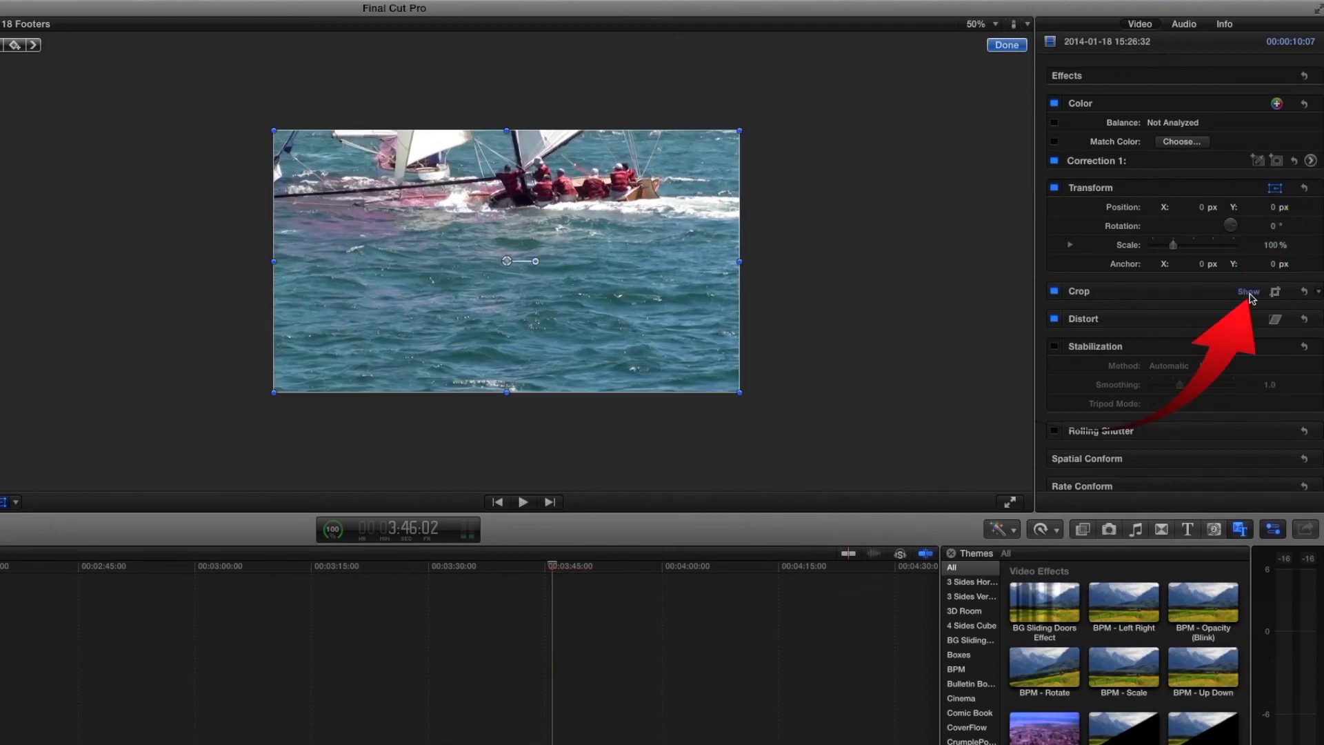
# Try Crop and Trim on the clip's edges, right edge at 140 px, then switch the crop type to Ken Burns
pyautogui.click(1250, 292)
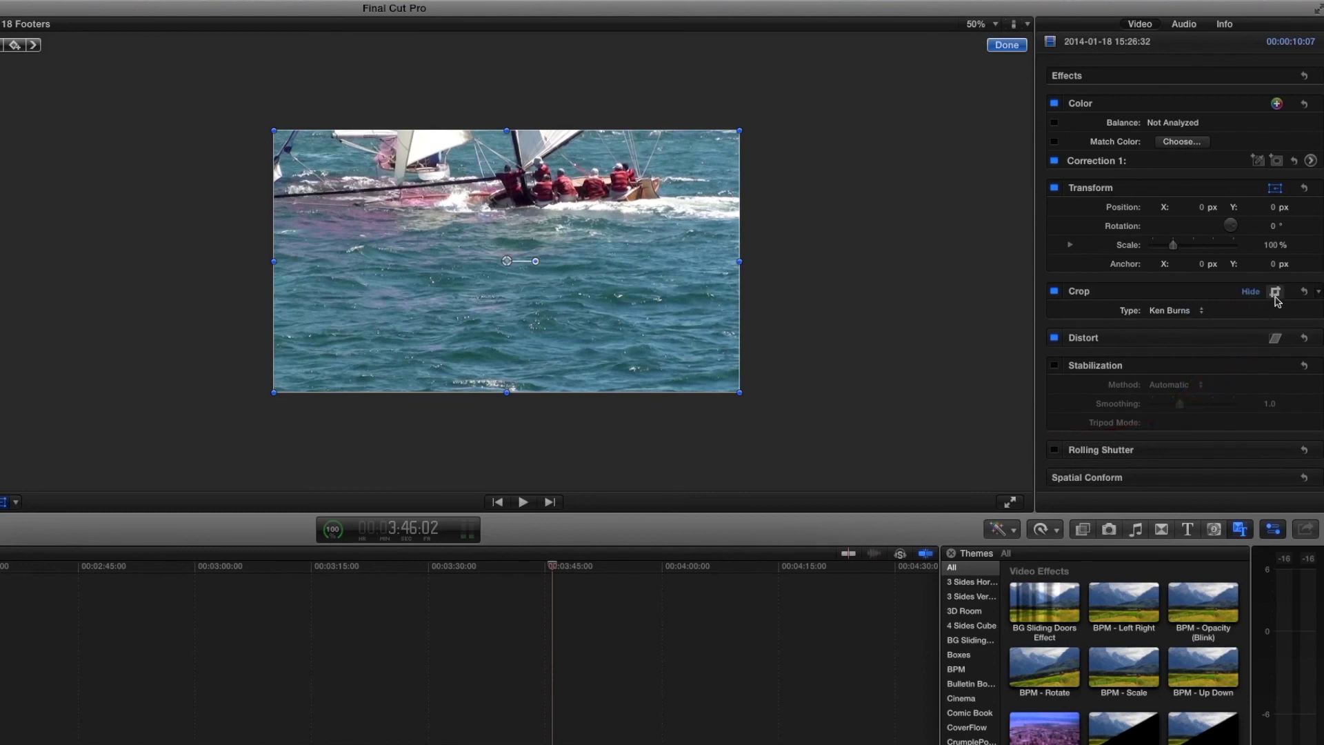
pyautogui.click(1201, 310)
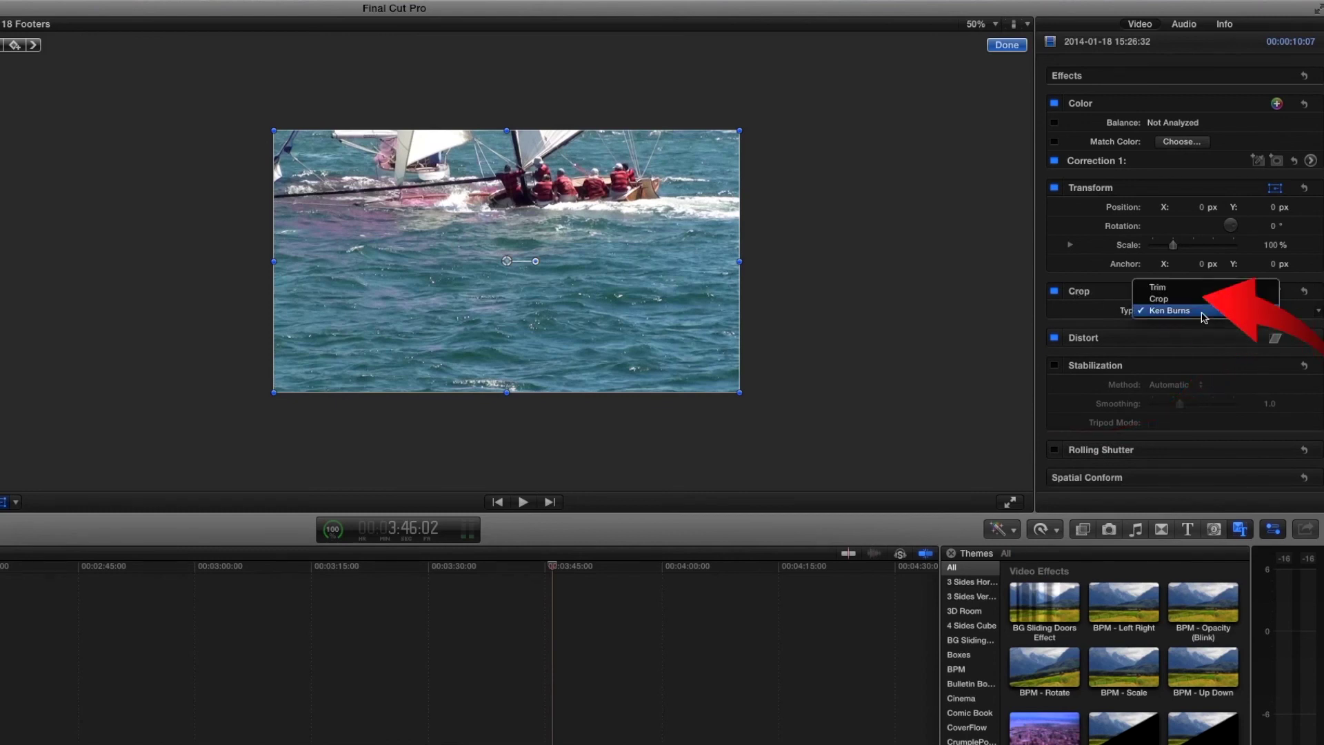
pyautogui.click(1200, 300)
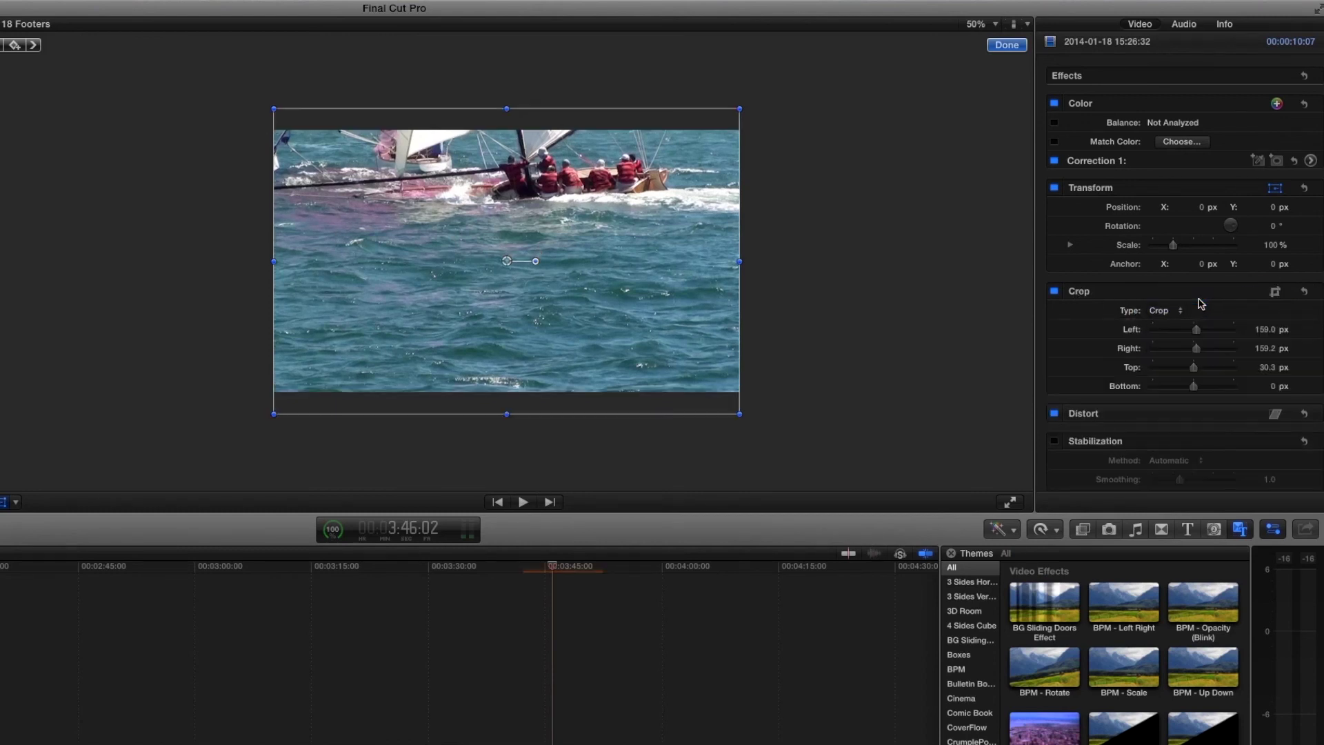
pyautogui.moveTo(1196, 336); pyautogui.dragTo(1197, 336)
pyautogui.click(1172, 310)
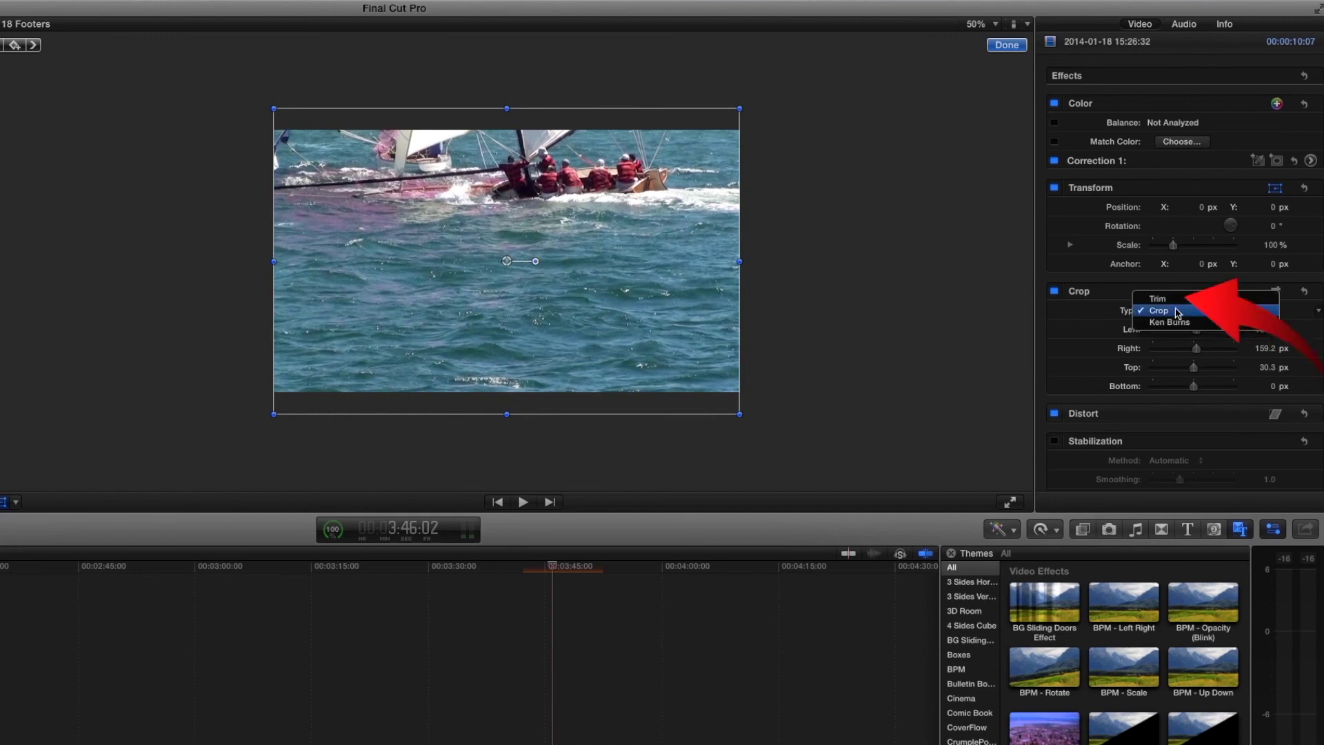
pyautogui.click(1175, 296)
pyautogui.moveTo(1165, 330)
pyautogui.mouseDown()
pyautogui.moveTo(1204, 335)
pyautogui.moveTo(1164, 331)
pyautogui.moveTo(1156, 369)
pyautogui.moveTo(1171, 370)
pyautogui.moveTo(1156, 369)
pyautogui.moveTo(1182, 349)
pyautogui.moveTo(1162, 348)
pyautogui.mouseUp()
pyautogui.hotkey('shift', 'c')
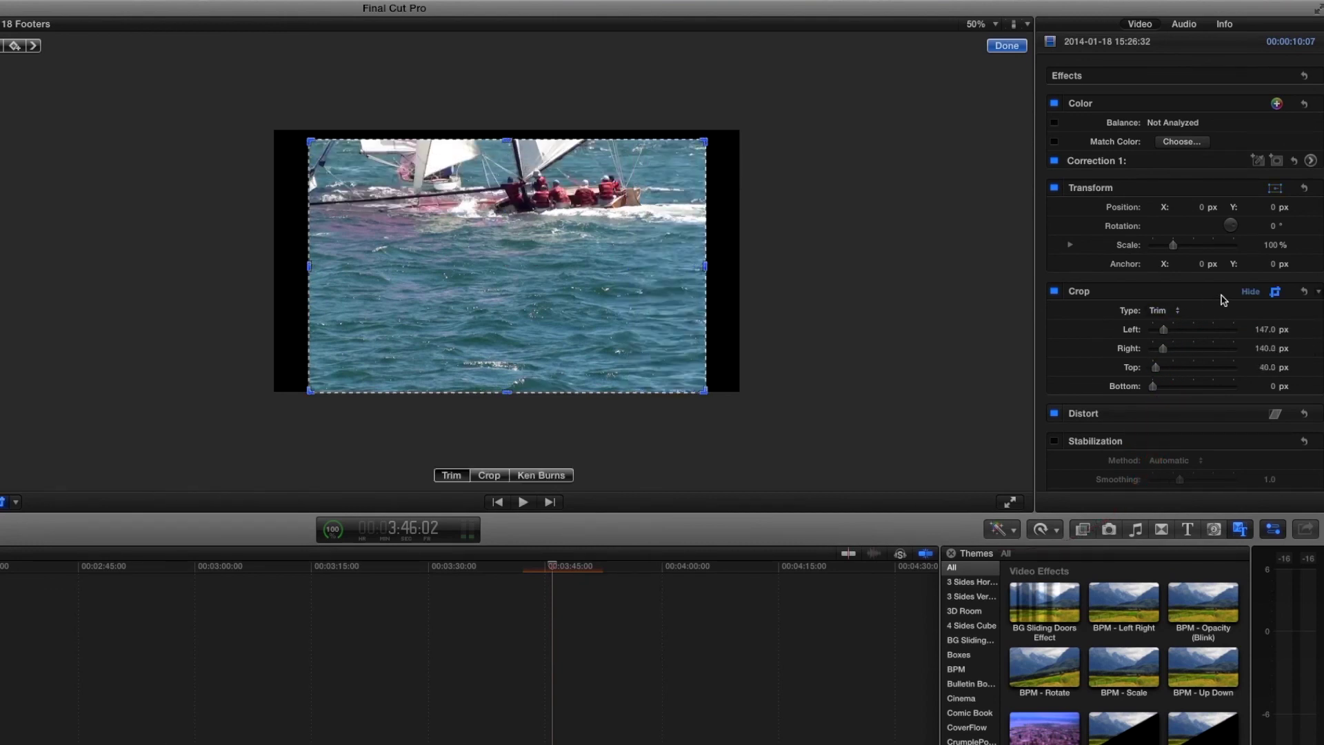
pyautogui.click(1176, 311)
pyautogui.click(1177, 335)
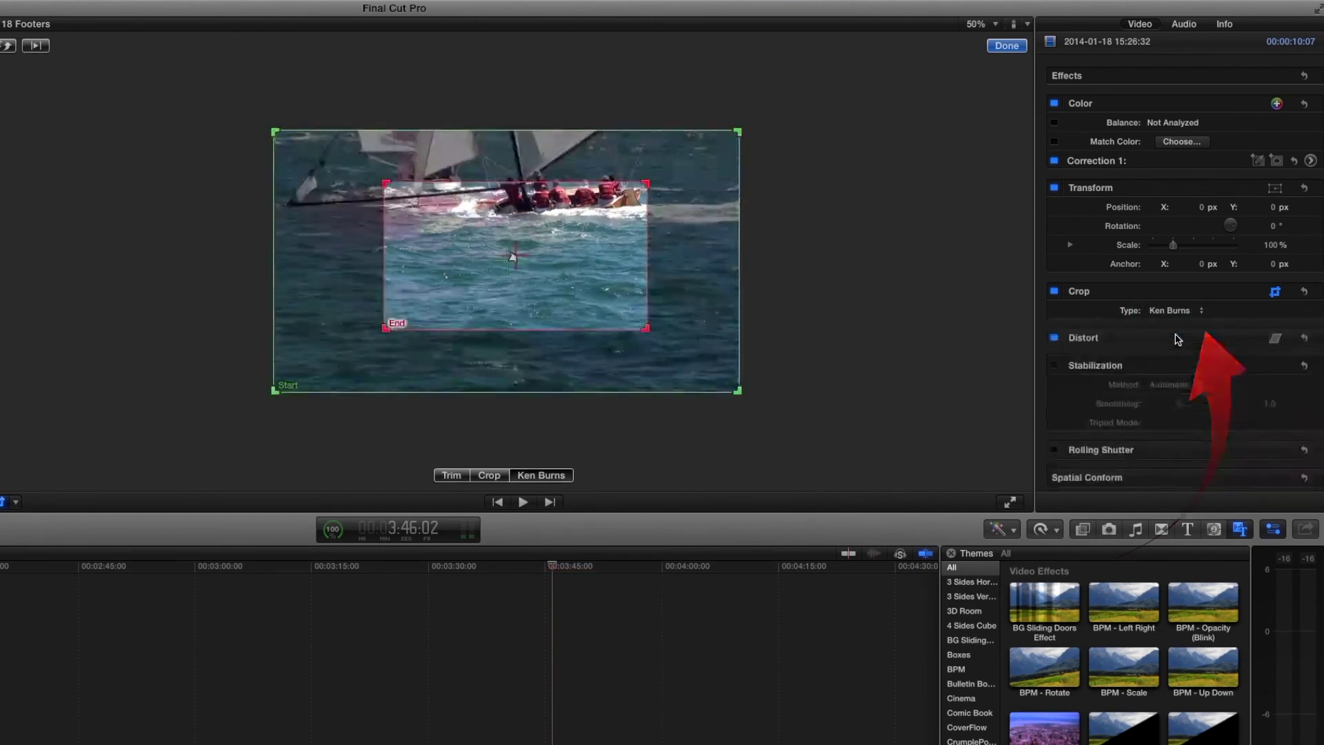